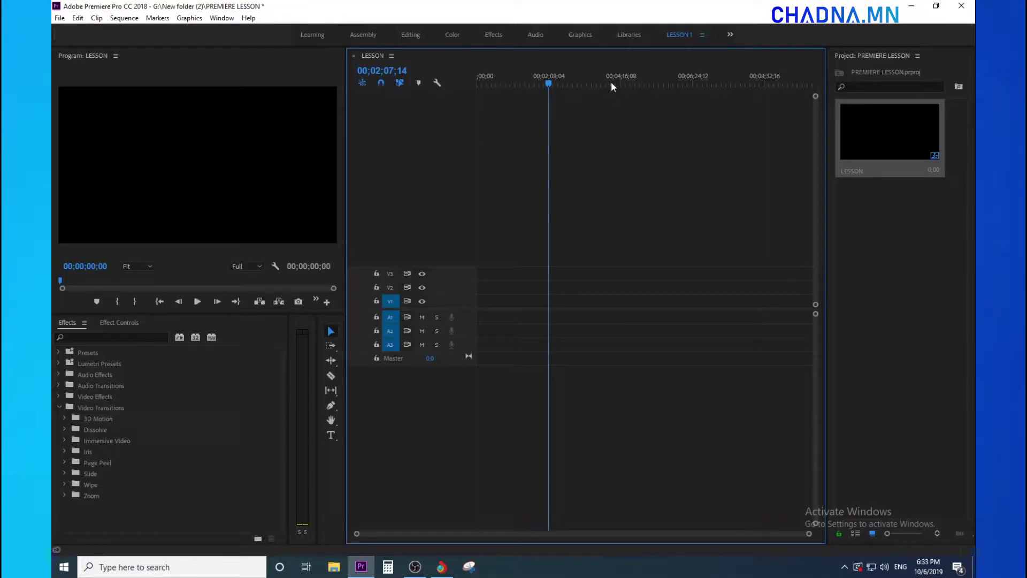
Move the playhead through several points of the empty LESSON timeline and return it to 00;00;00;00
left_click(619, 82)
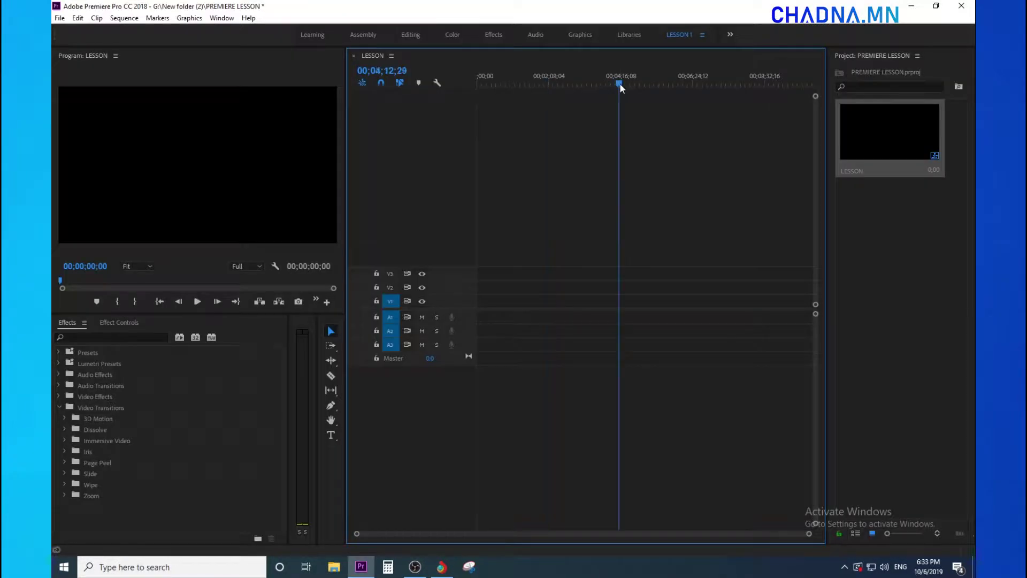
left_click(693, 81)
left_click(763, 79)
left_click_drag(763, 80, 309, 85)
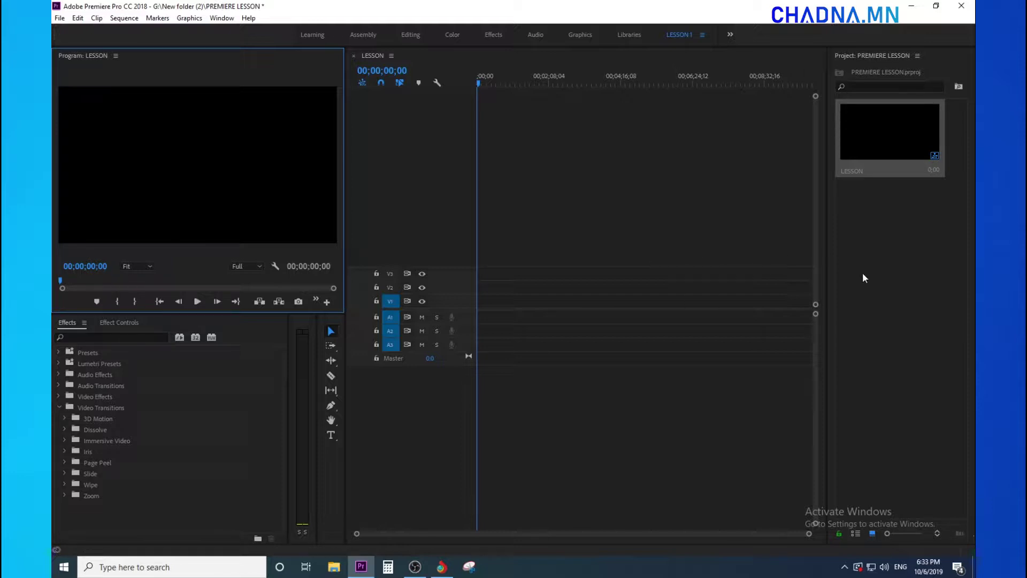
left_click(60, 19)
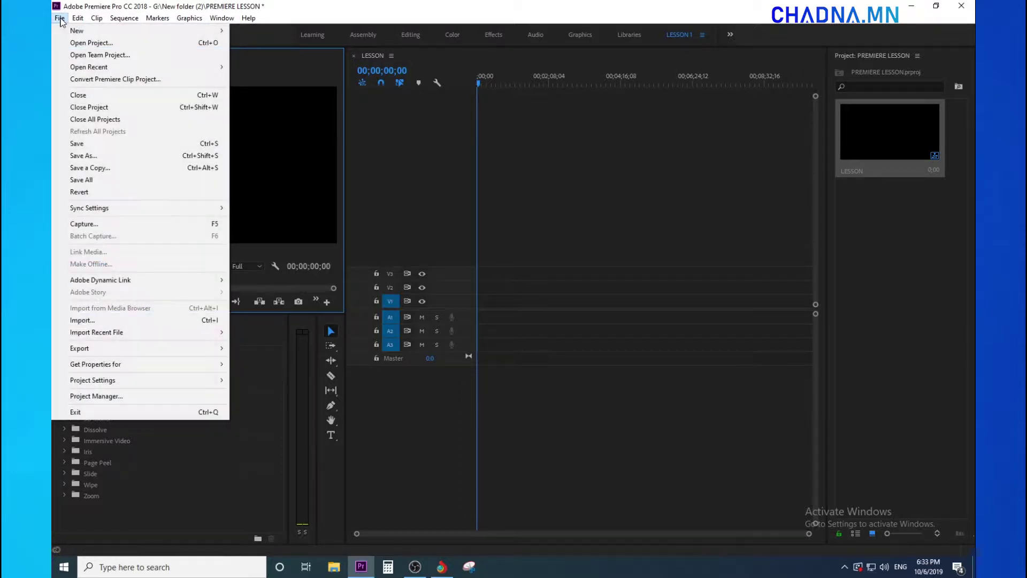
left_click(102, 323)
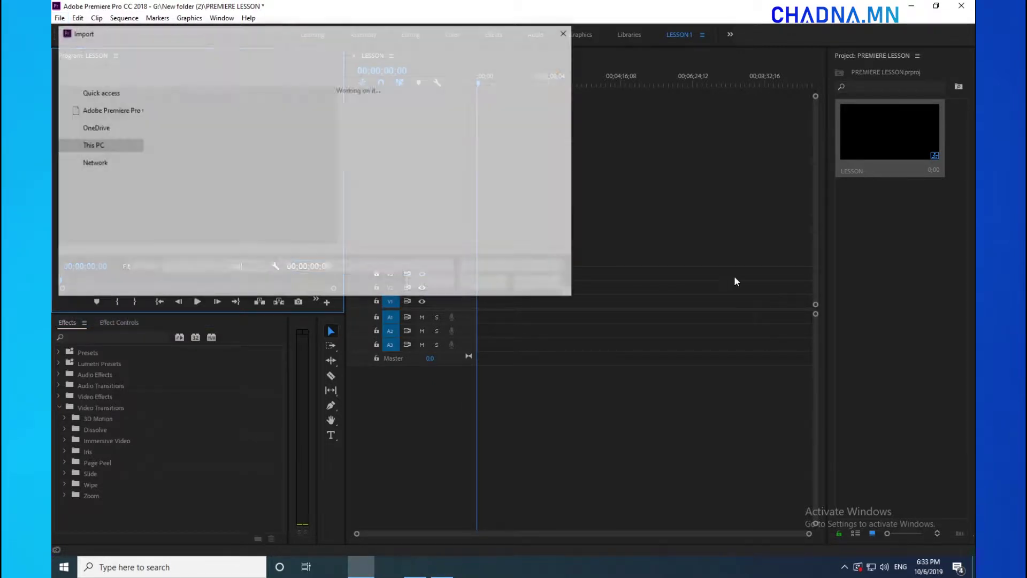
left_click(88, 136)
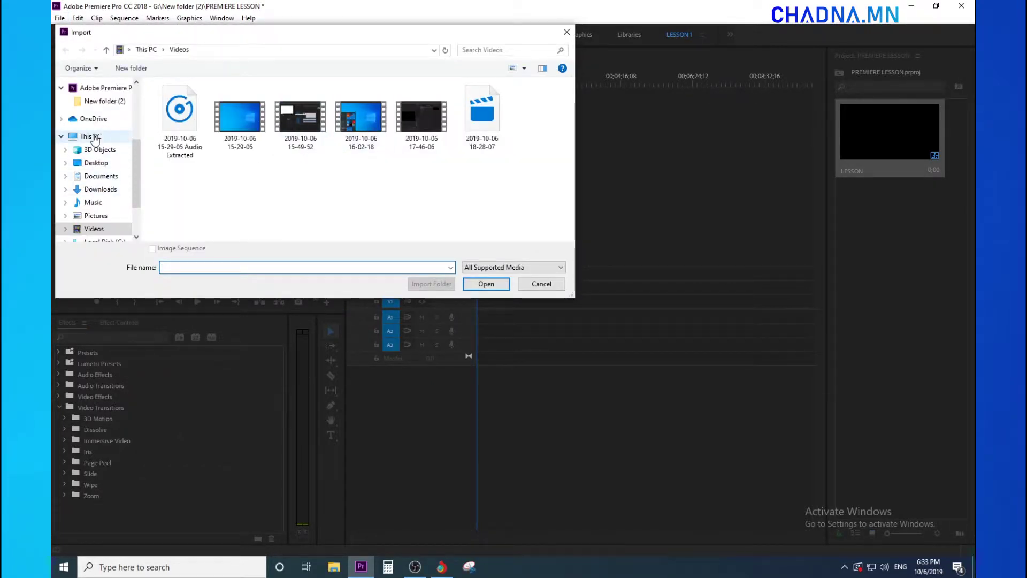
double_click(351, 216)
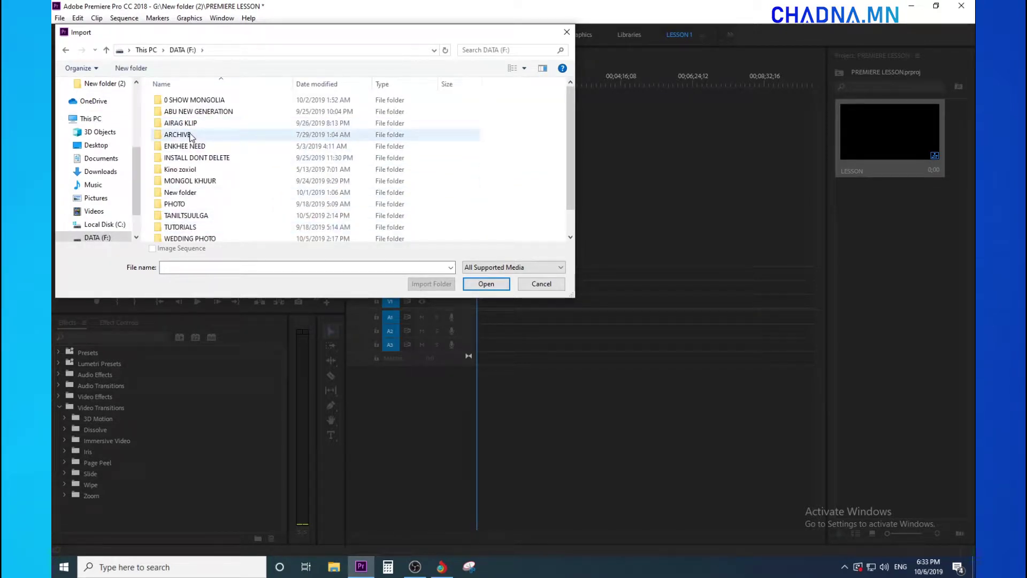
double_click(191, 137)
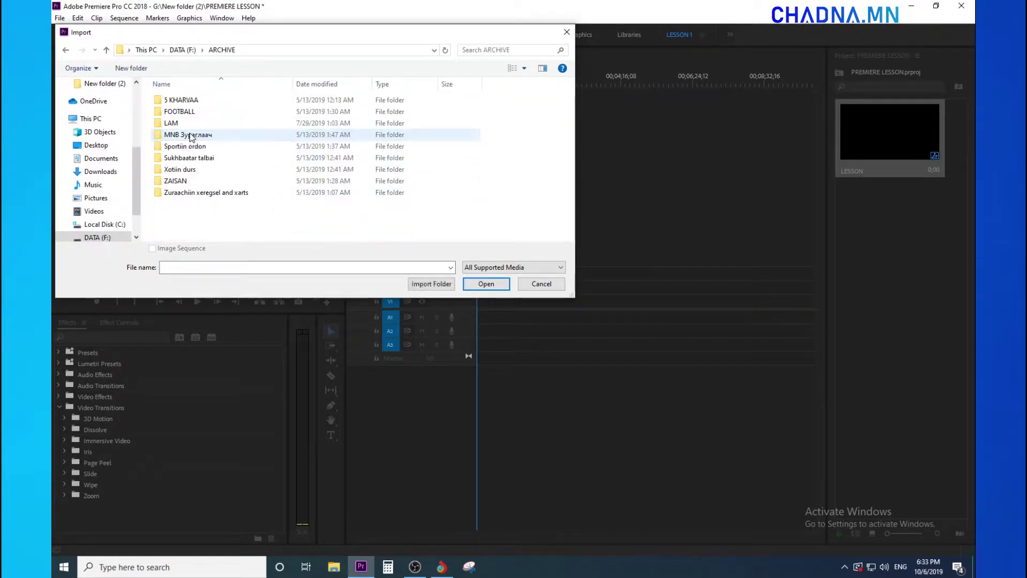
left_click(195, 105)
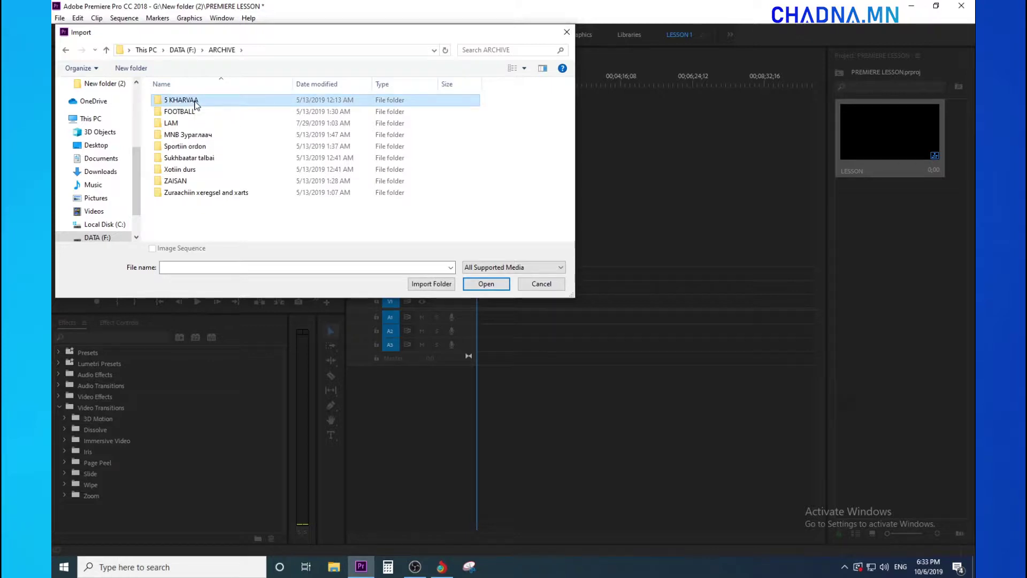
double_click(196, 104)
double_click(178, 104)
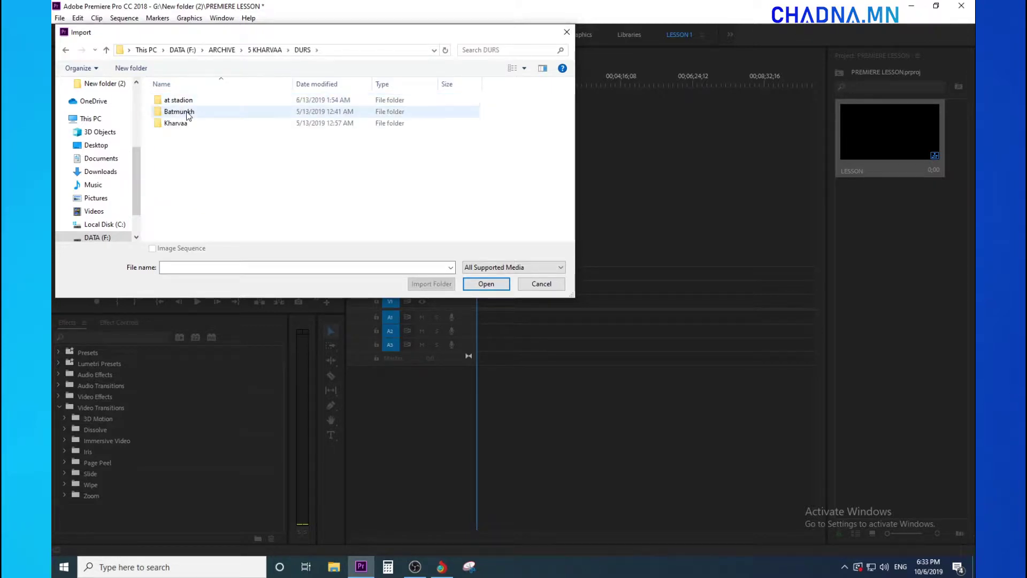
double_click(182, 124)
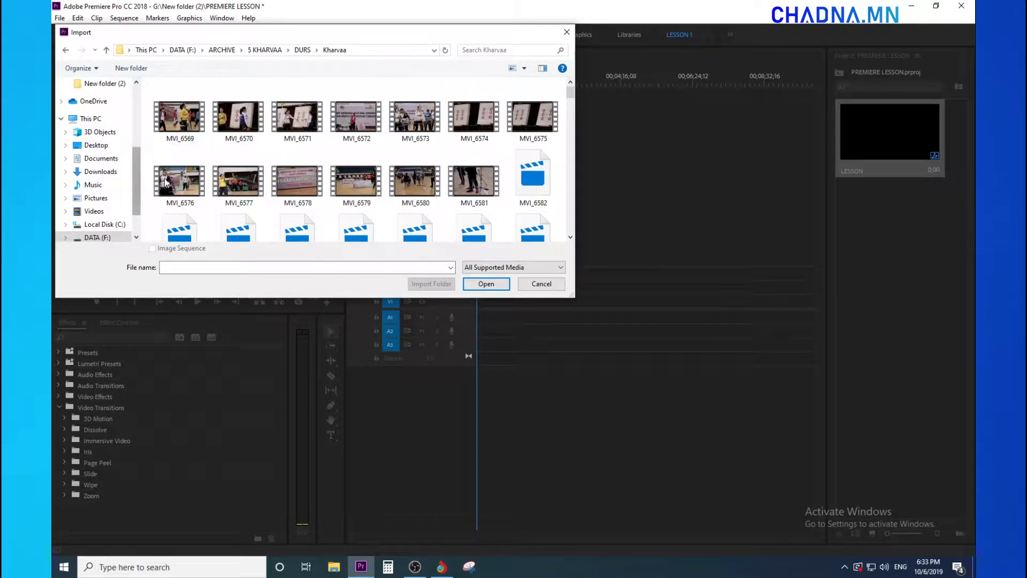
scroll(200, 142, "down", 3)
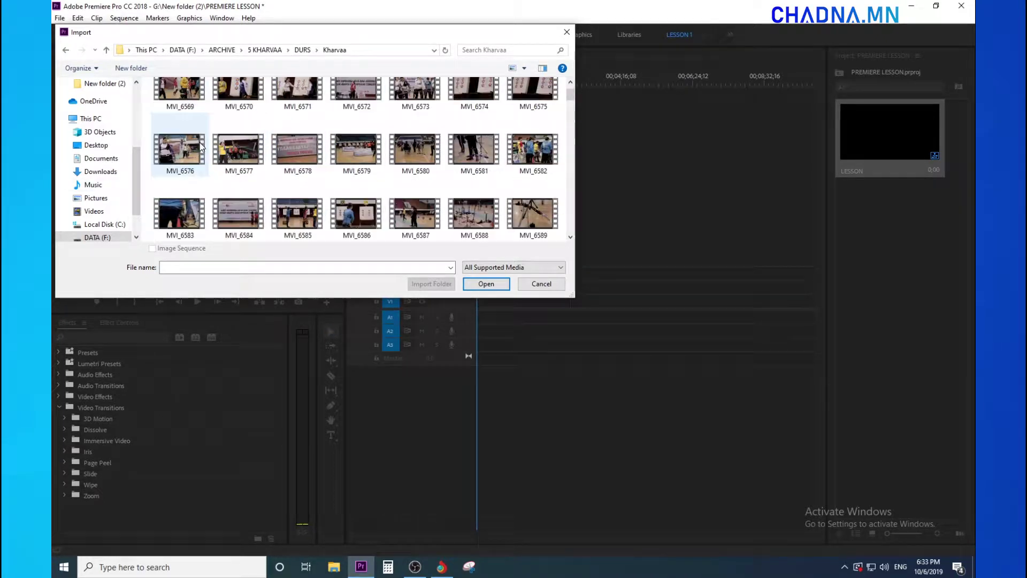
scroll(270, 200, "down", 1)
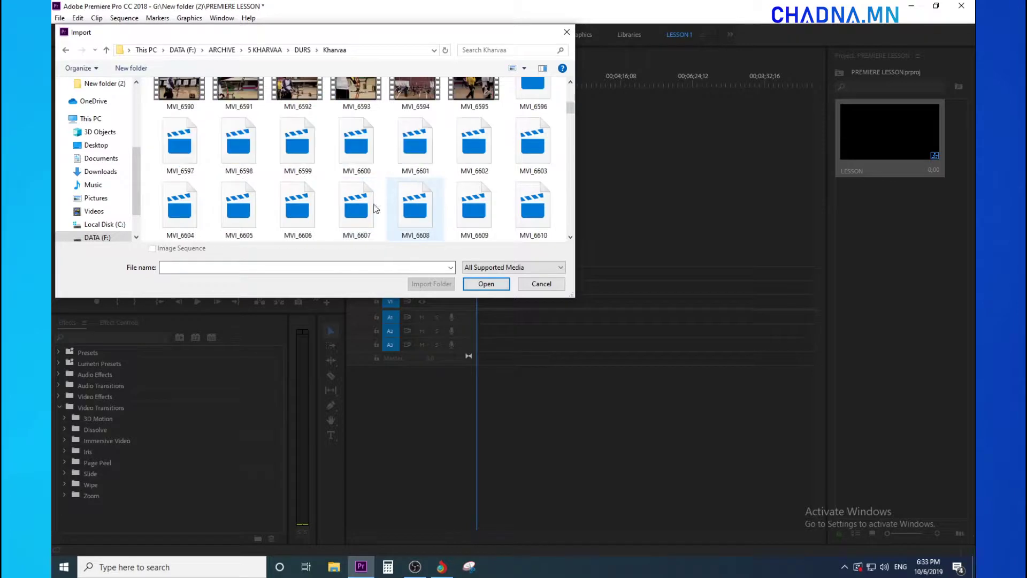
scroll(188, 132, "up", 2)
left_click(181, 129)
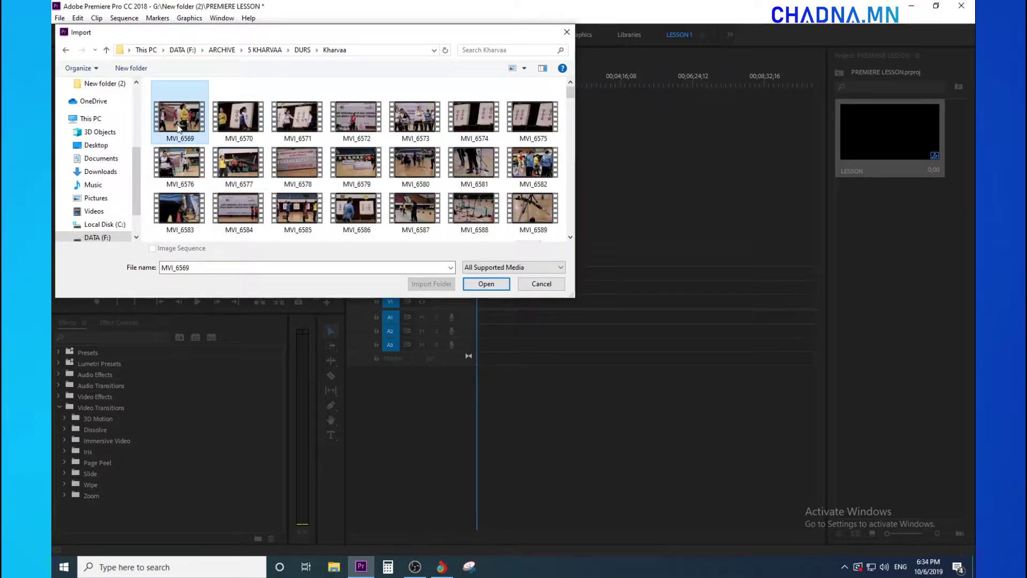
left_click(567, 31)
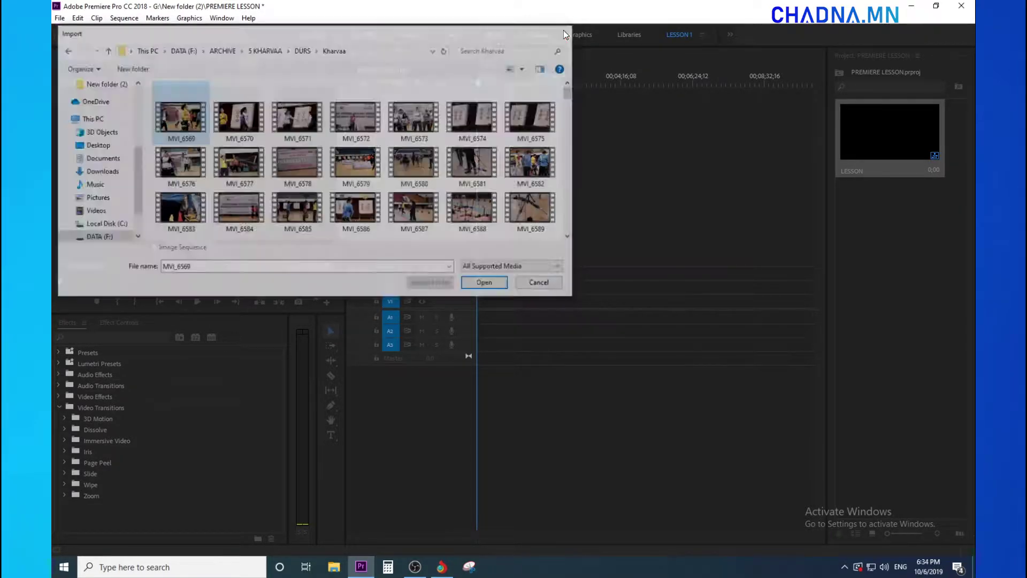
Start a media import and open the folder DATA (F:) > ARCHIVE > 5 KHARVAA > DURS > at stadion
left_click(59, 17)
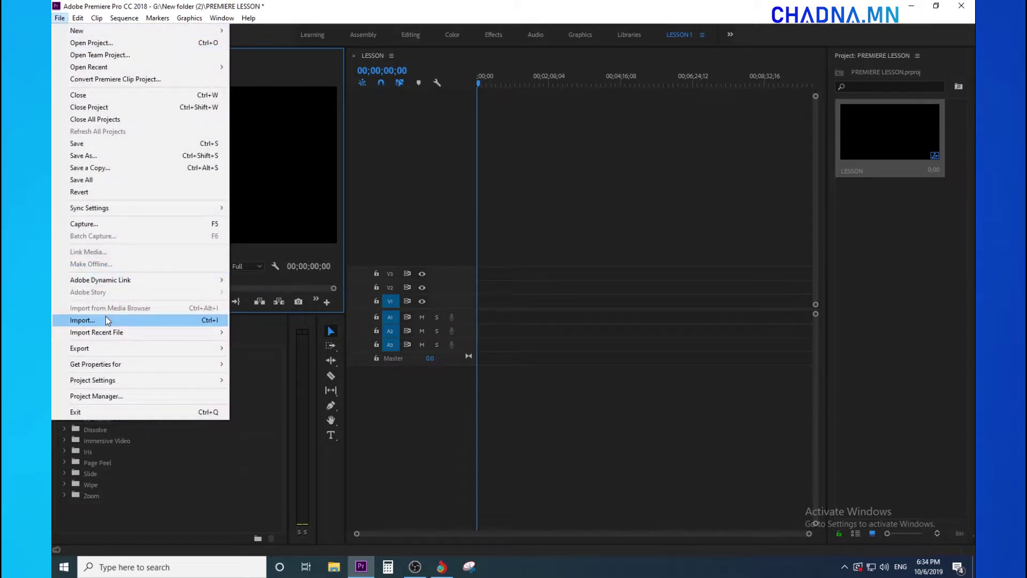
left_click(107, 320)
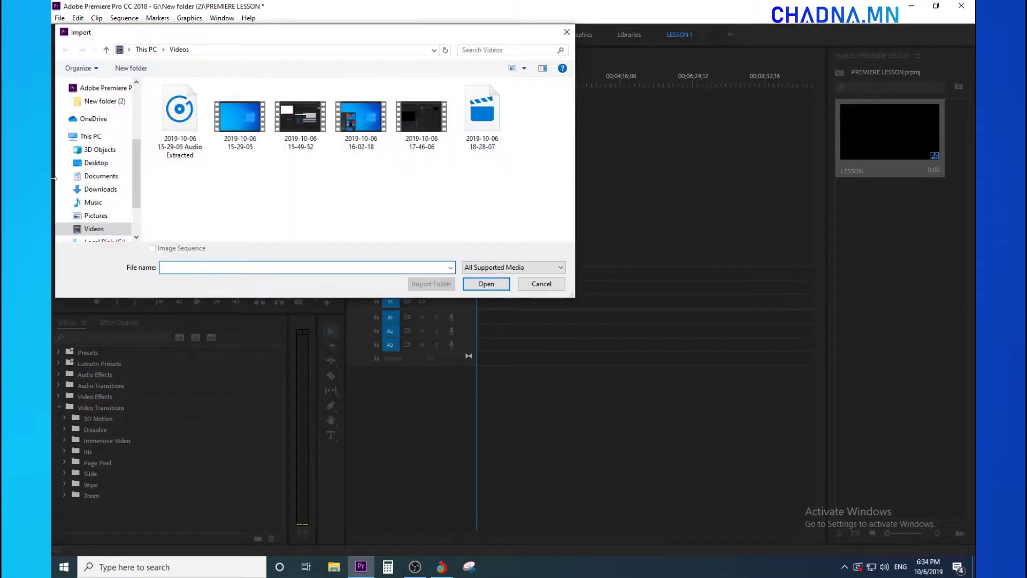
left_click(91, 136)
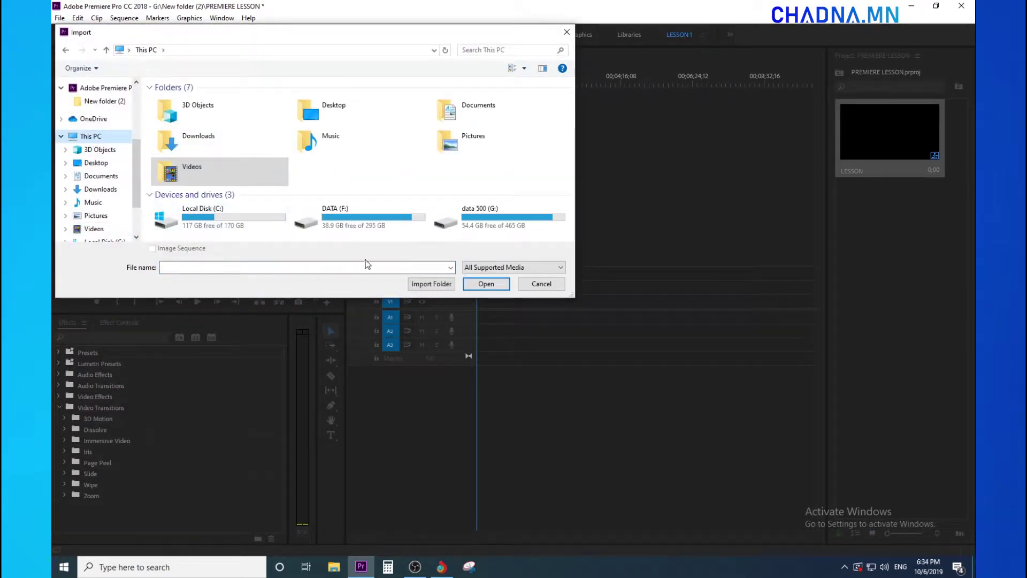
double_click(371, 227)
double_click(210, 134)
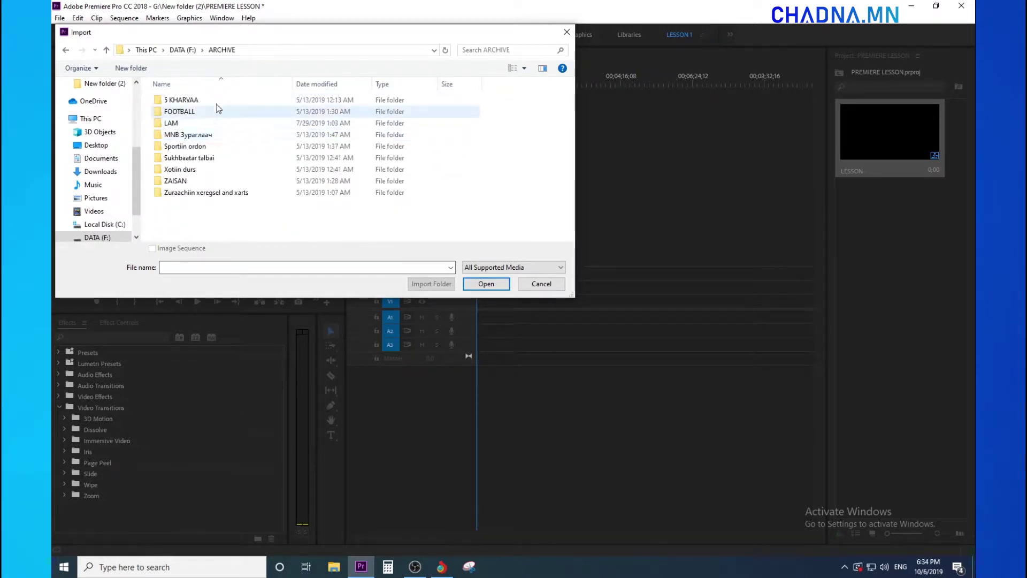
double_click(176, 101)
left_click(173, 102)
double_click(172, 102)
left_click(172, 103)
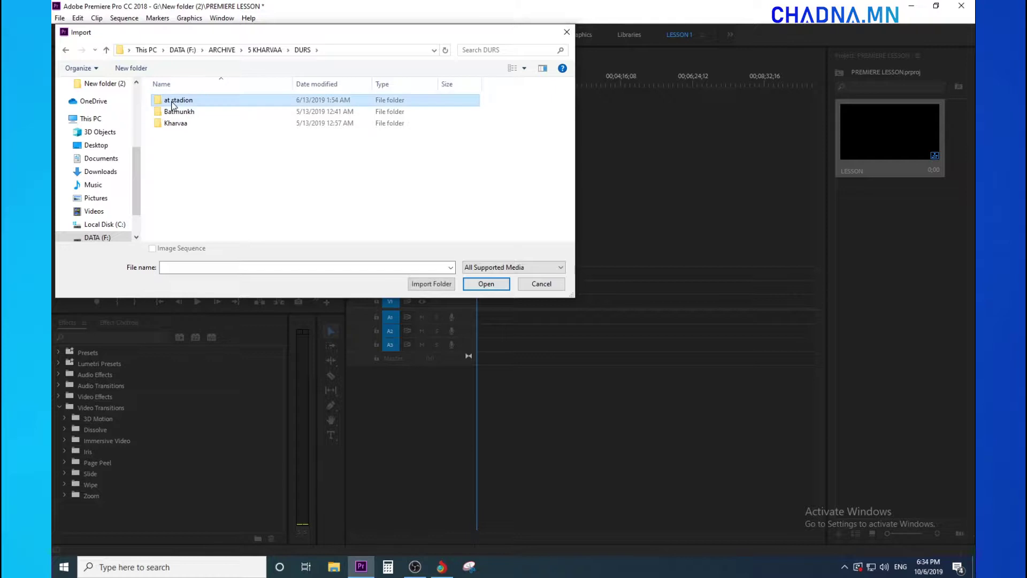
double_click(172, 103)
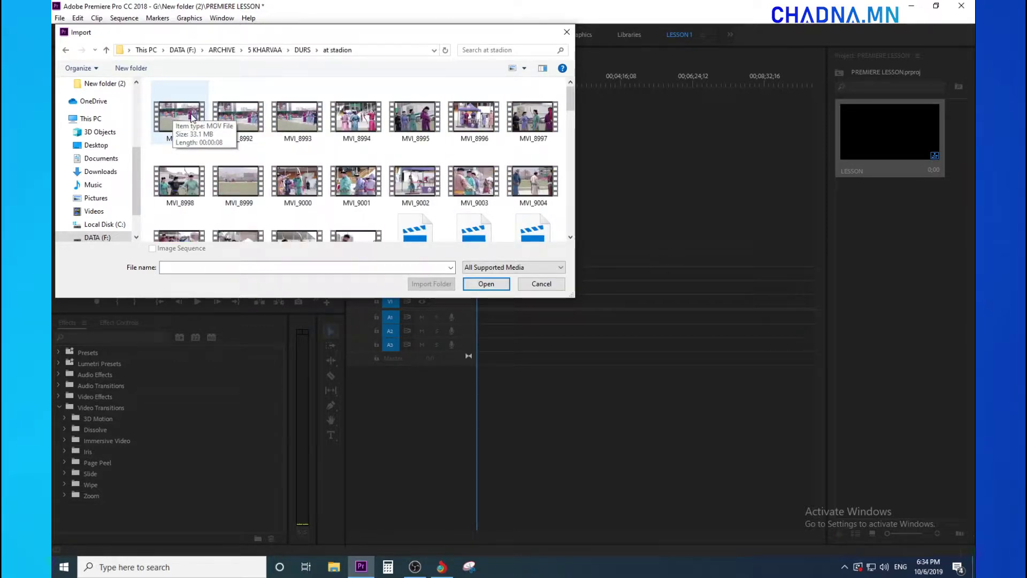
Import the five video files MVI_8991 through MVI_8995 into the project
left_click(175, 114)
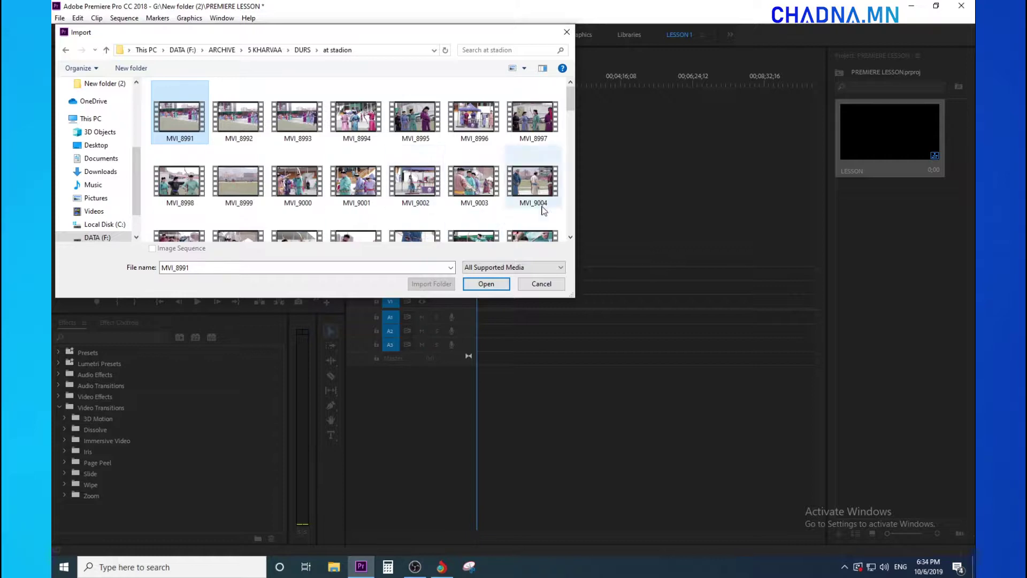
scroll(542, 210, "down", 3)
scroll(476, 198, "up", 3)
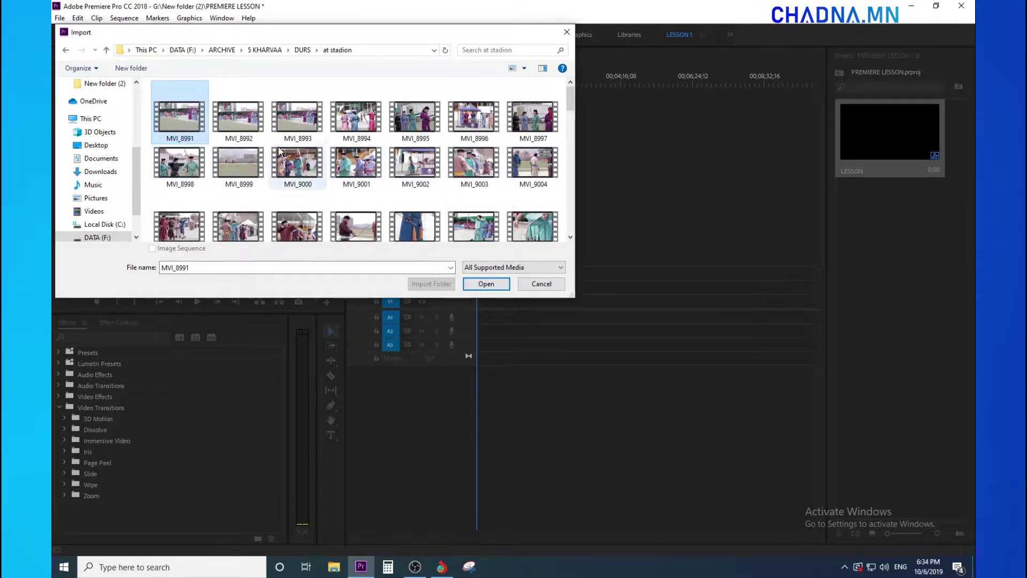
left_click(415, 118, "shift")
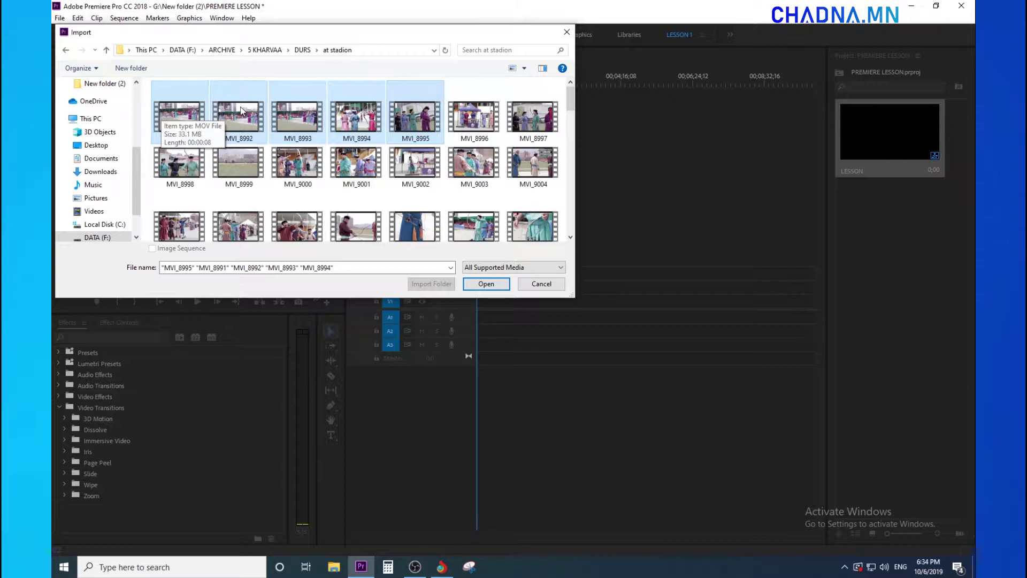
left_click(485, 284)
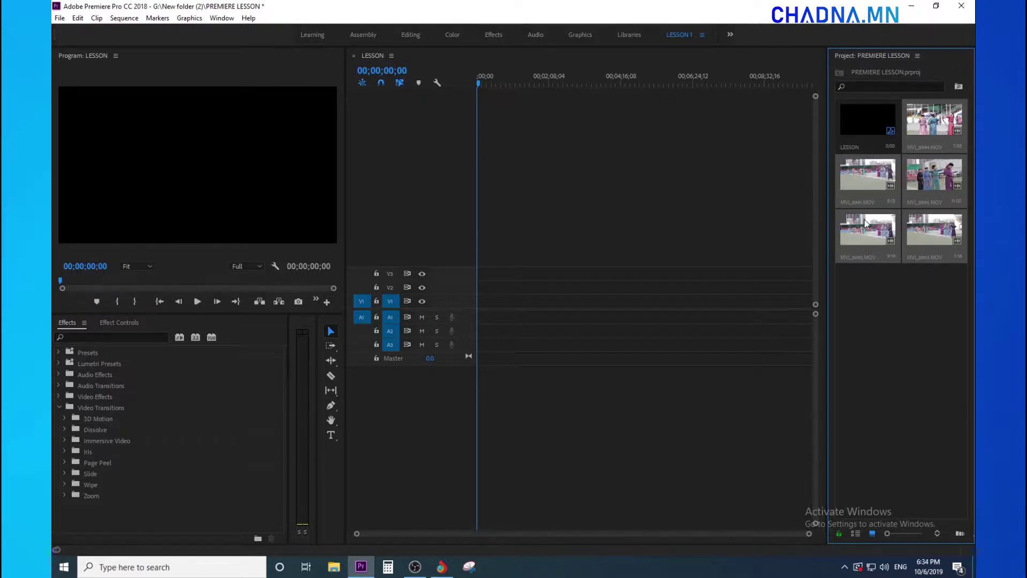
Try placing the five imported clips at the start of the LESSON timeline, dismissing the clip mismatch warning without choosing a setting
left_click_drag(889, 183, 485, 313)
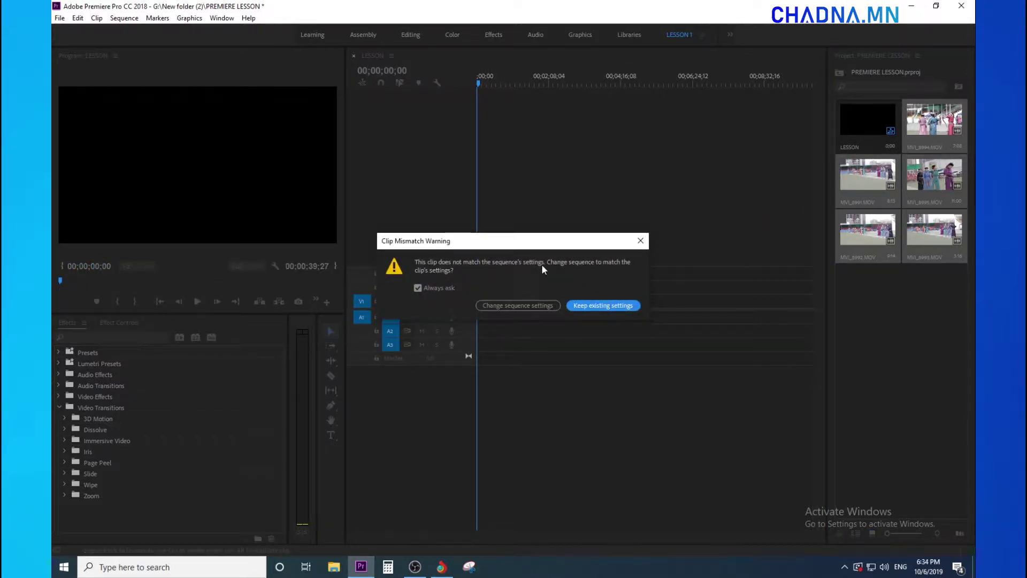
left_click(642, 242)
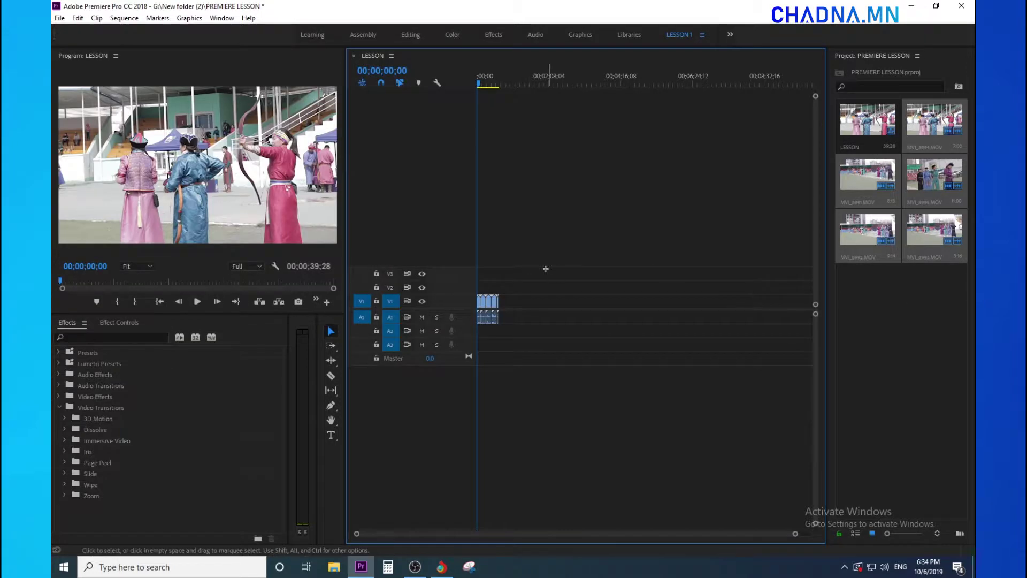
left_click(904, 329)
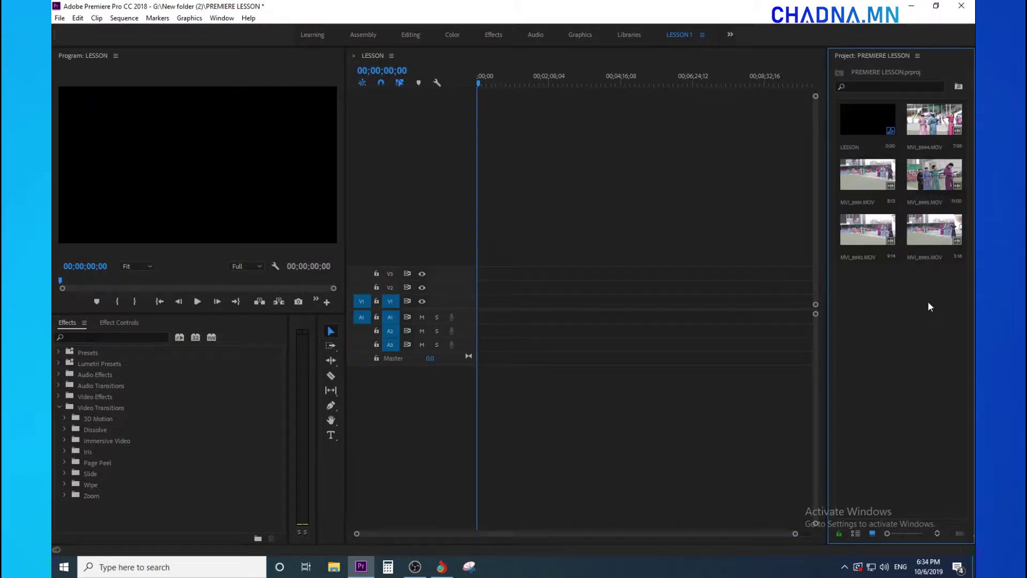
Place all five MVI clips at the start of tracks V1 and A1, keeping the existing sequence settings
left_click(924, 141)
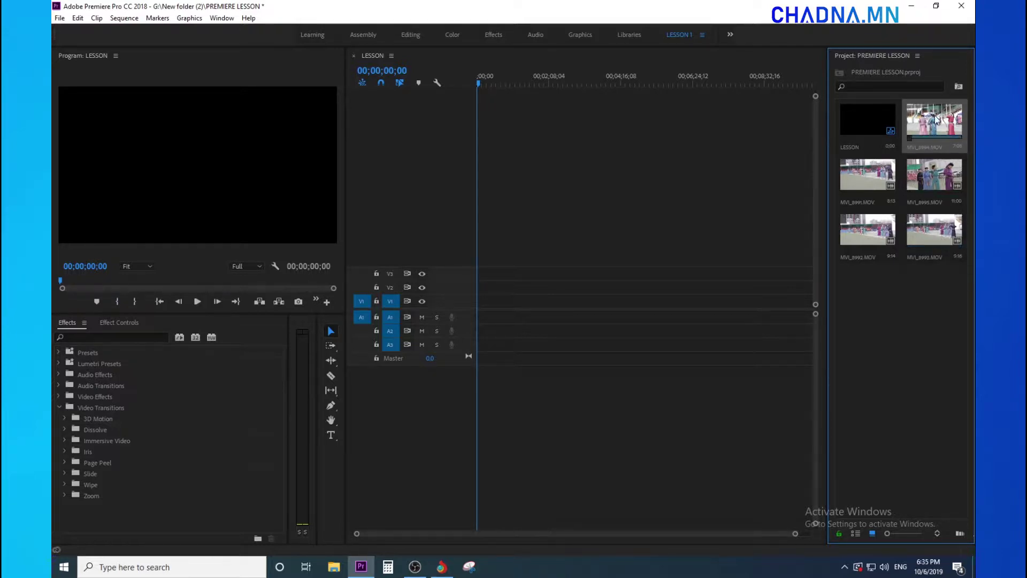
left_click(942, 241, "shift")
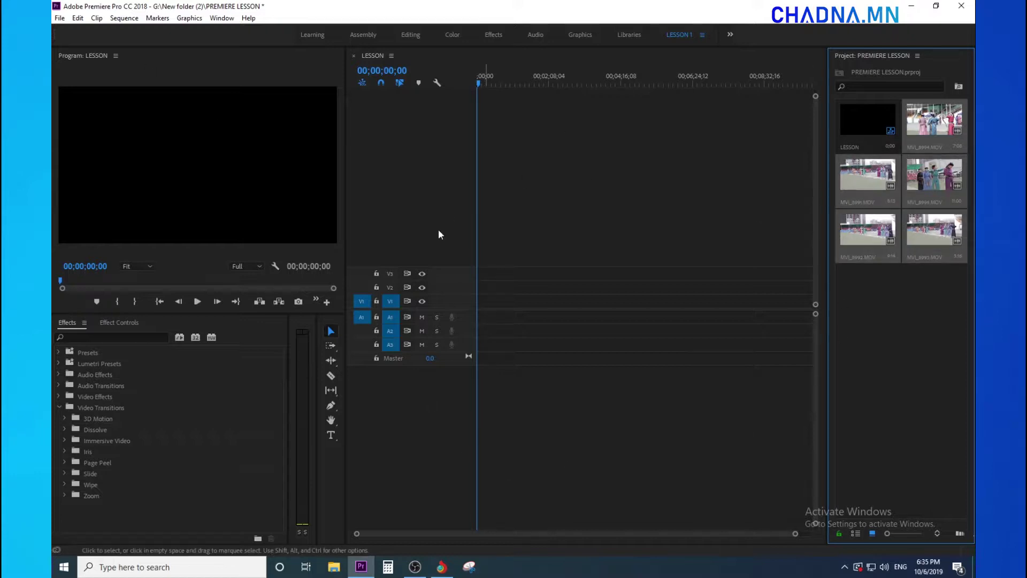
left_click_drag(875, 233, 489, 307)
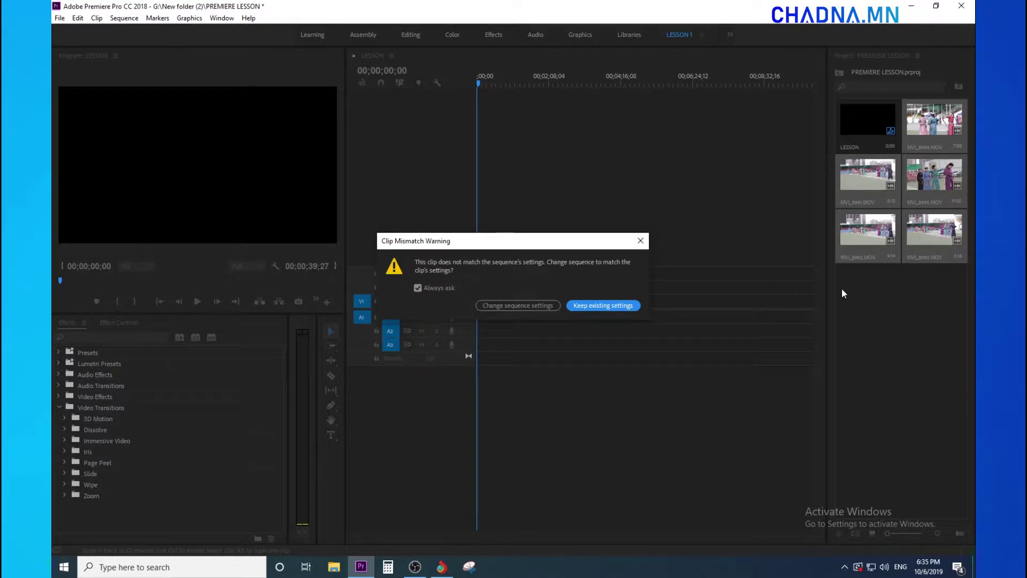
left_click_drag(531, 251, 564, 159)
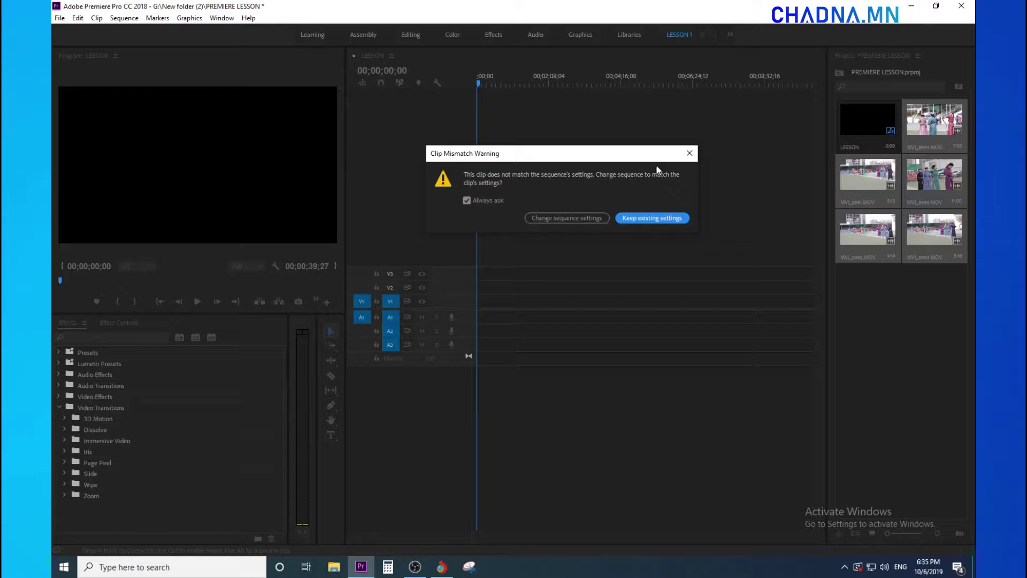
left_click_drag(650, 153, 578, 180)
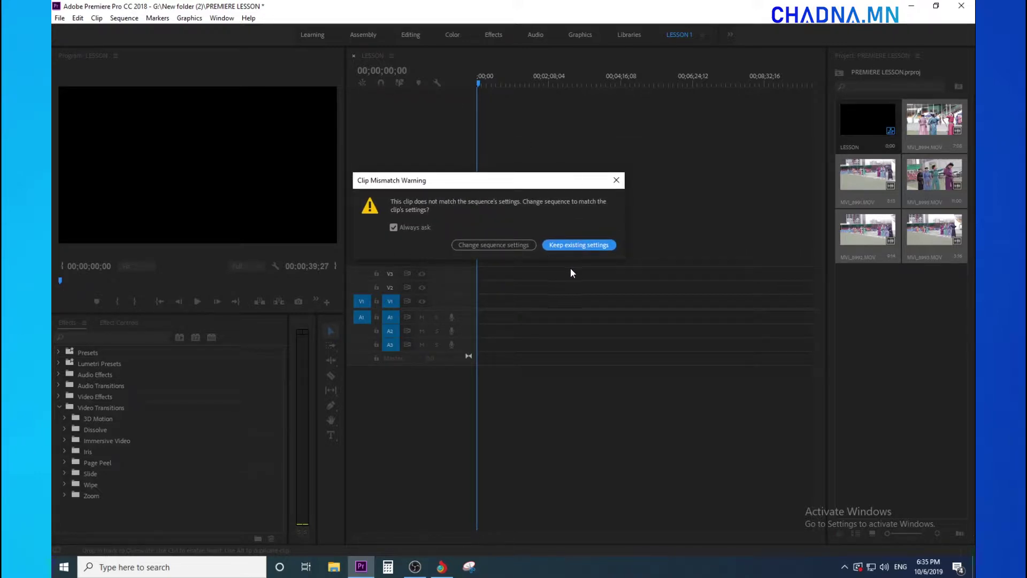
left_click(572, 246)
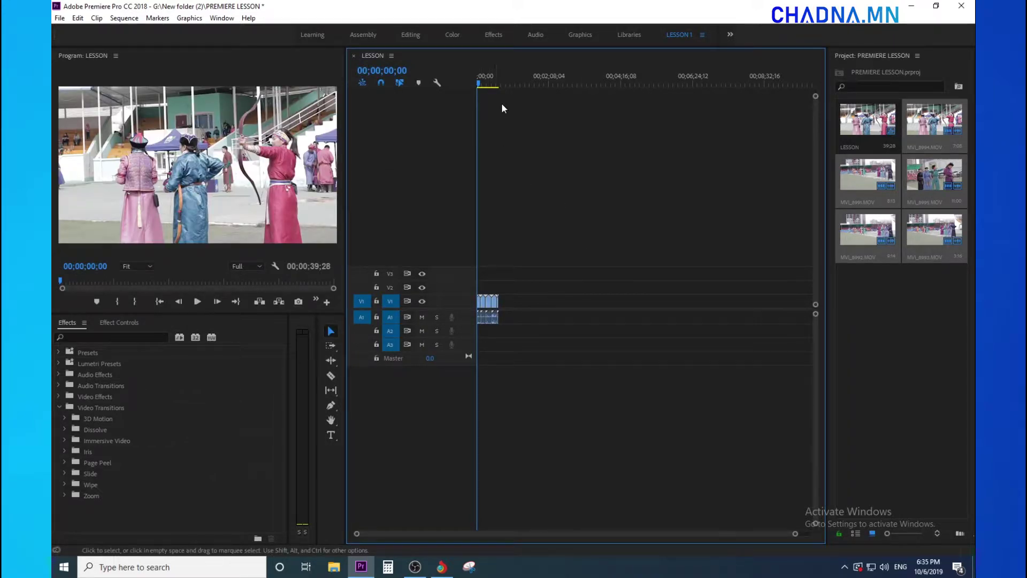
Scrub through the clips placed in the timeline to preview them, leaving the playhead at 00;00;06;00
key("backslash")
left_click_drag(522, 85, 485, 138)
key("minus")
mouse_move(509, 87)
left_mouse_down()
mouse_move(624, 83)
mouse_move(670, 69)
mouse_move(505, 117)
left_mouse_up()
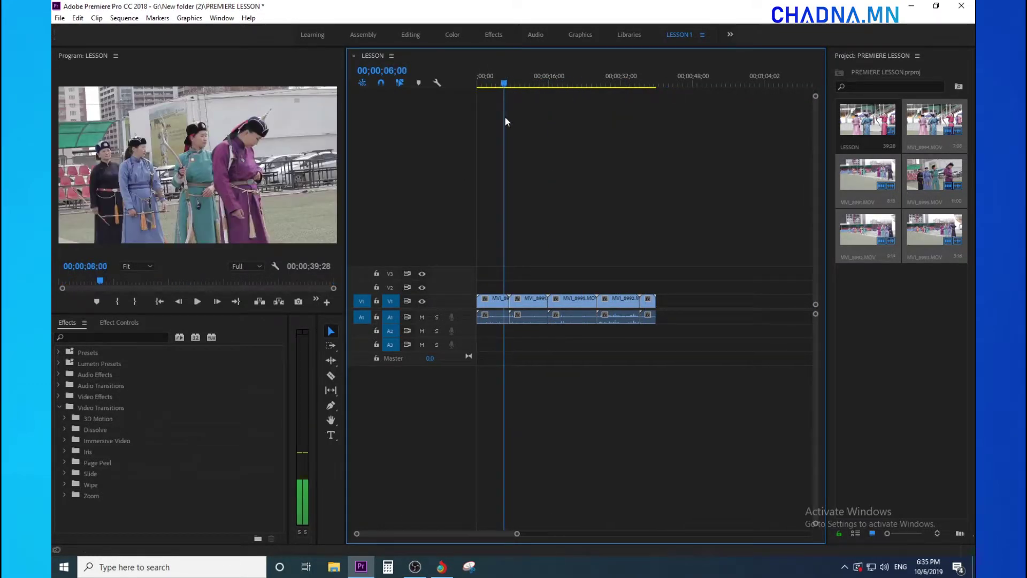
Delete all the clips from the LESSON timeline
key("minus")
left_click_drag(636, 268, 477, 327)
key("Delete")
Place all five MVI clips at the start of tracks V1 and A1, changing the sequence settings to match the clips
left_click_drag(868, 230, 493, 316)
left_click(492, 308)
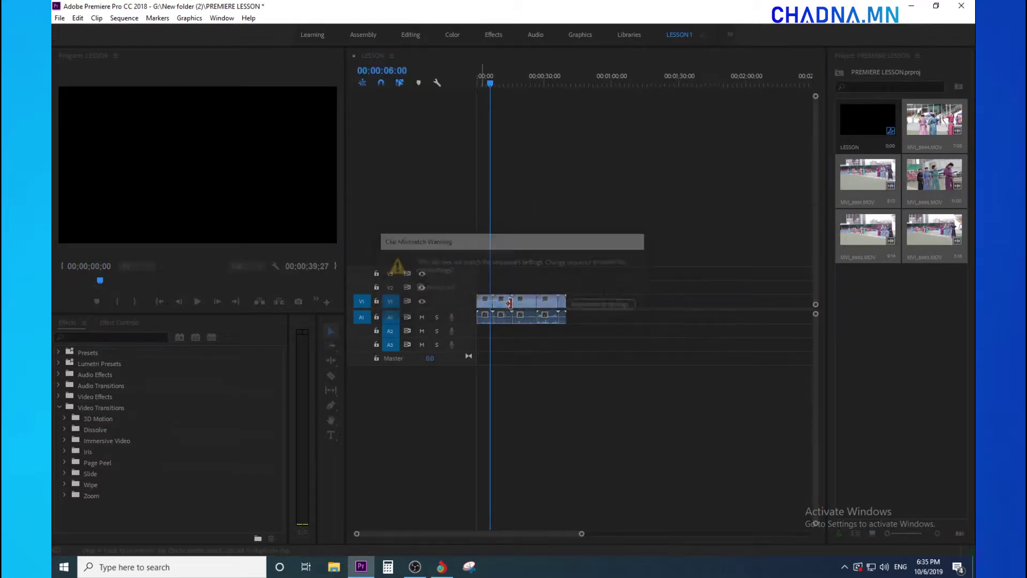
Scrub through the placed clips up to 00:00:27:18, then return the playhead to the sequence start
left_click_drag(499, 80, 593, 86)
key("=")
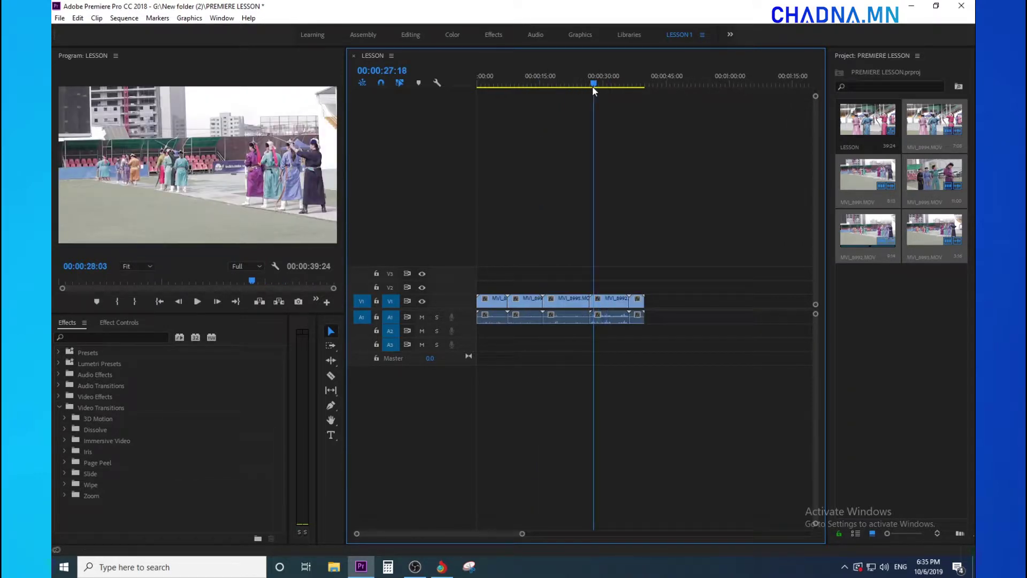
key("Home")
key("minus")
key("minus")
key("minus")
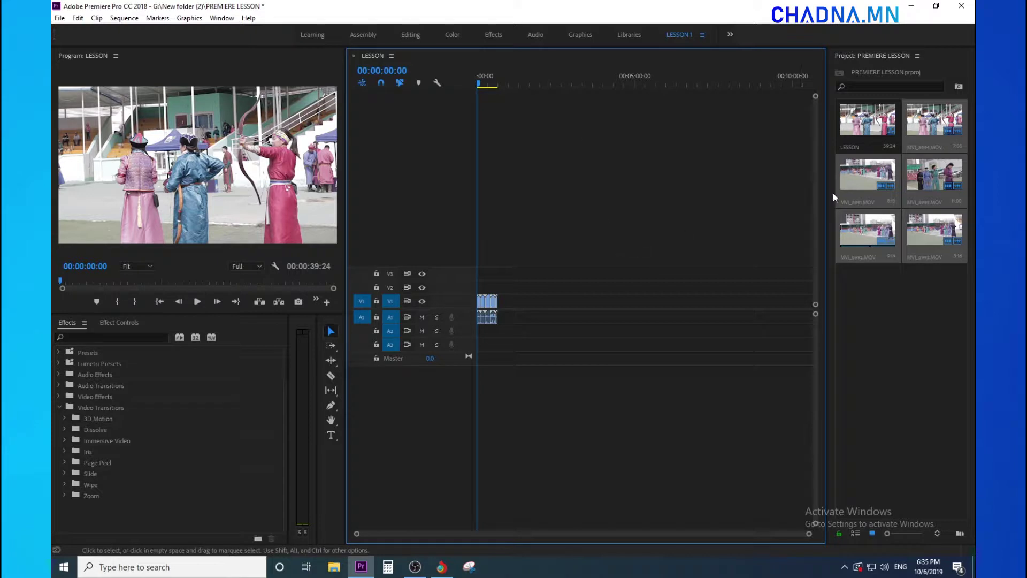
left_click(965, 317)
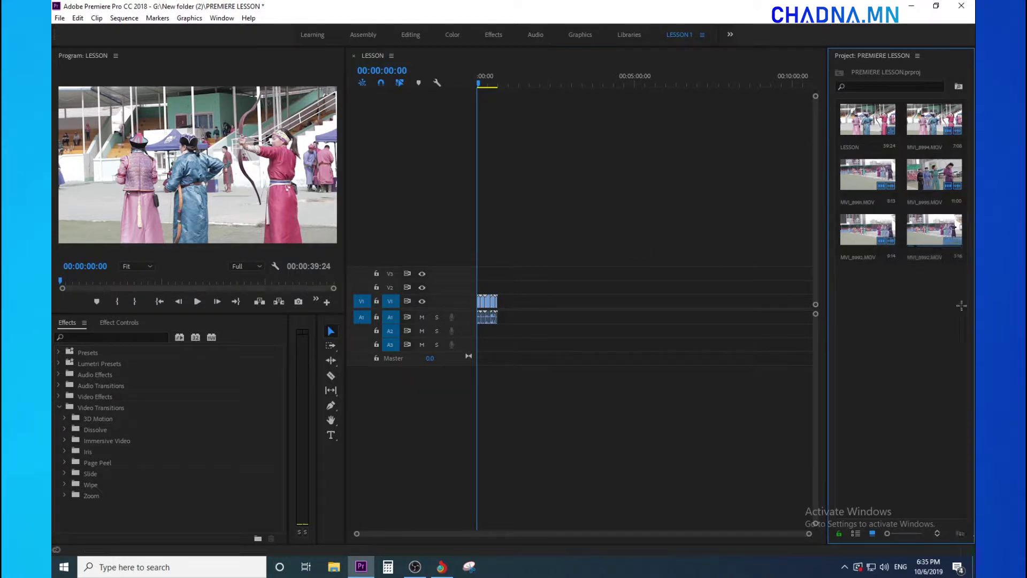
left_click_drag(963, 312, 836, 99)
key("Delete")
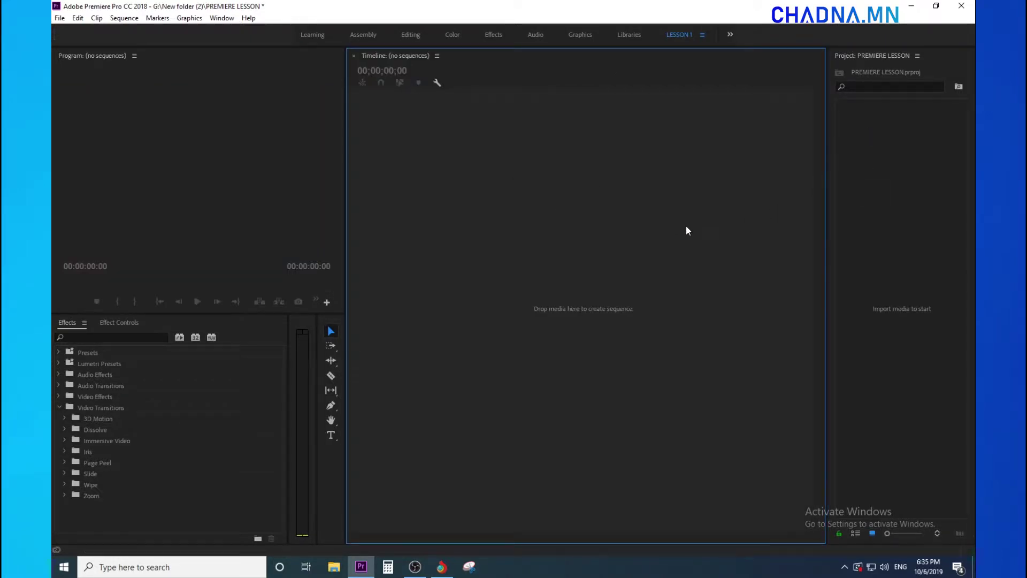
key("ctrl+n")
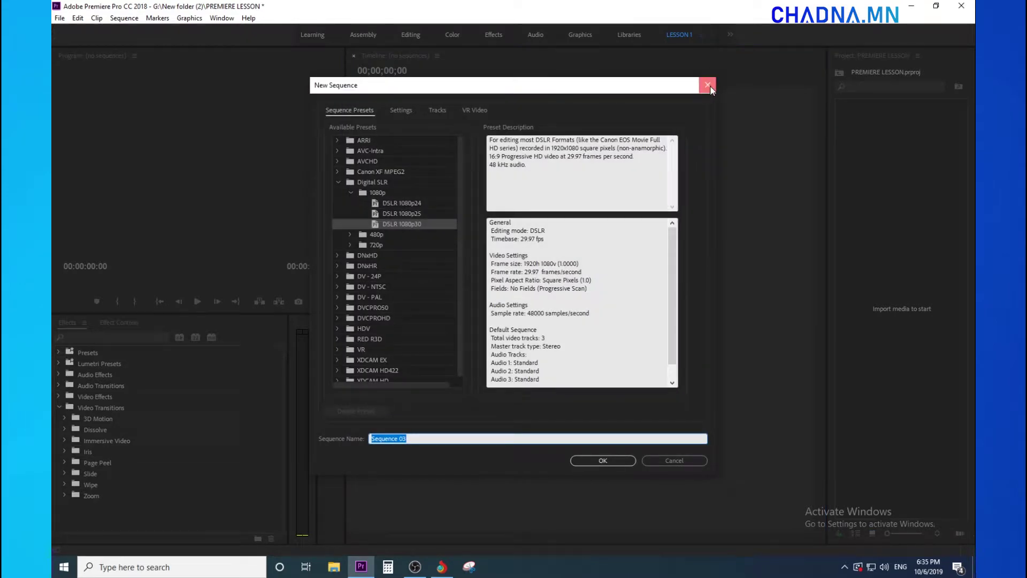
left_click(711, 81)
key("ctrl+z")
Delete the five MVI clips from the project together with their sequence references, and open the LESSON sequence
left_click(865, 325)
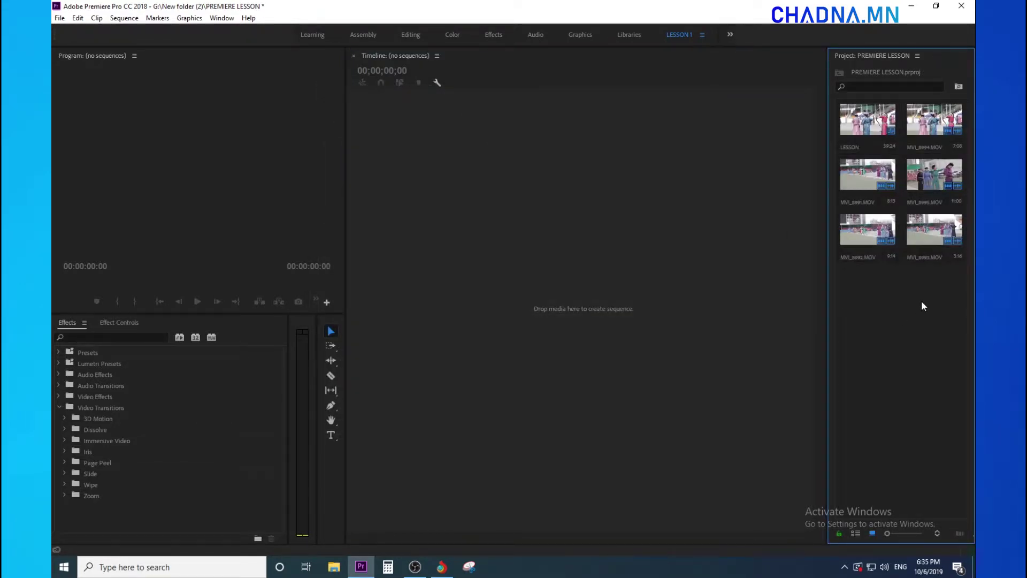
key("ctrl+a")
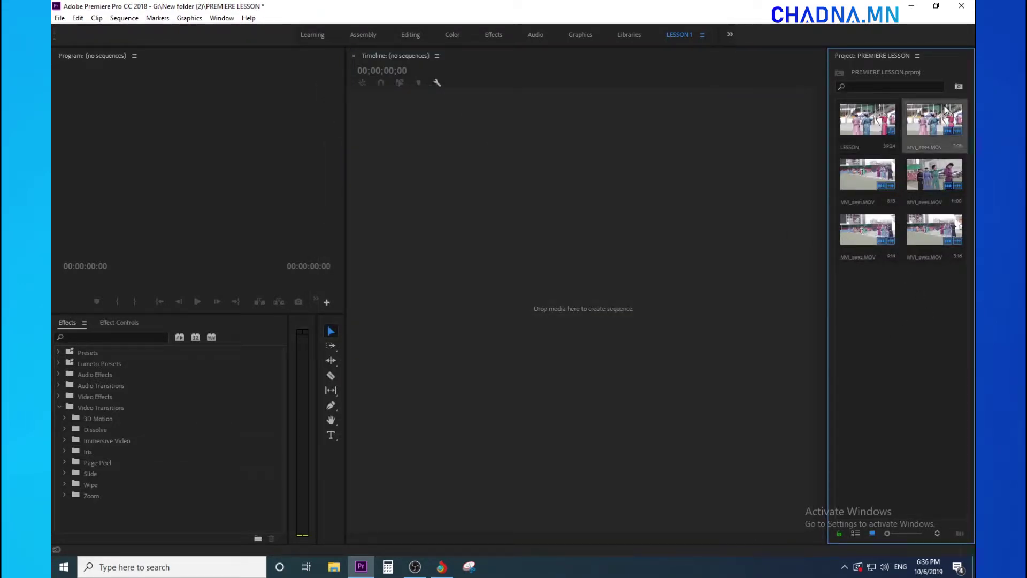
key("Delete")
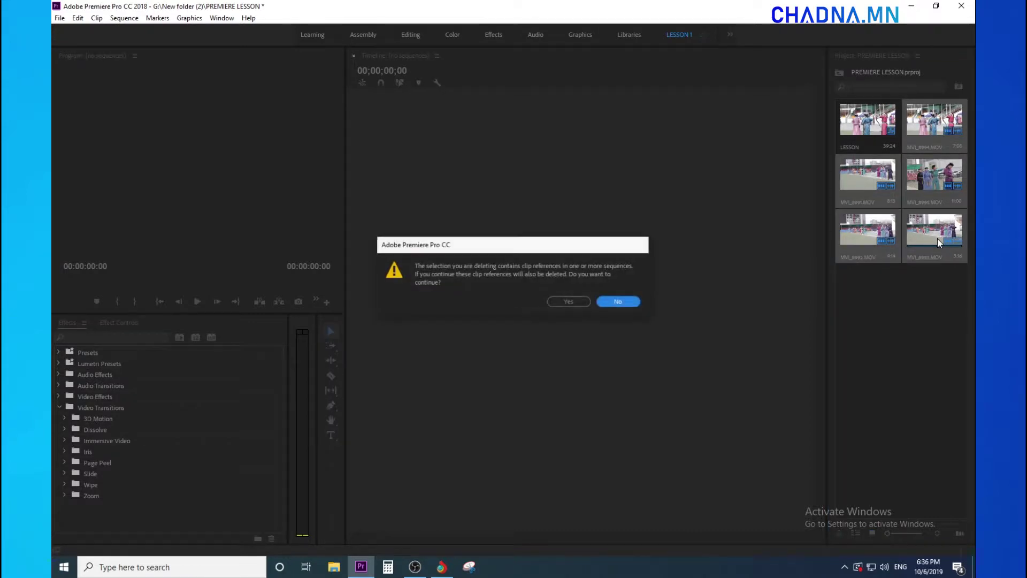
left_click(569, 302)
double_click(877, 153)
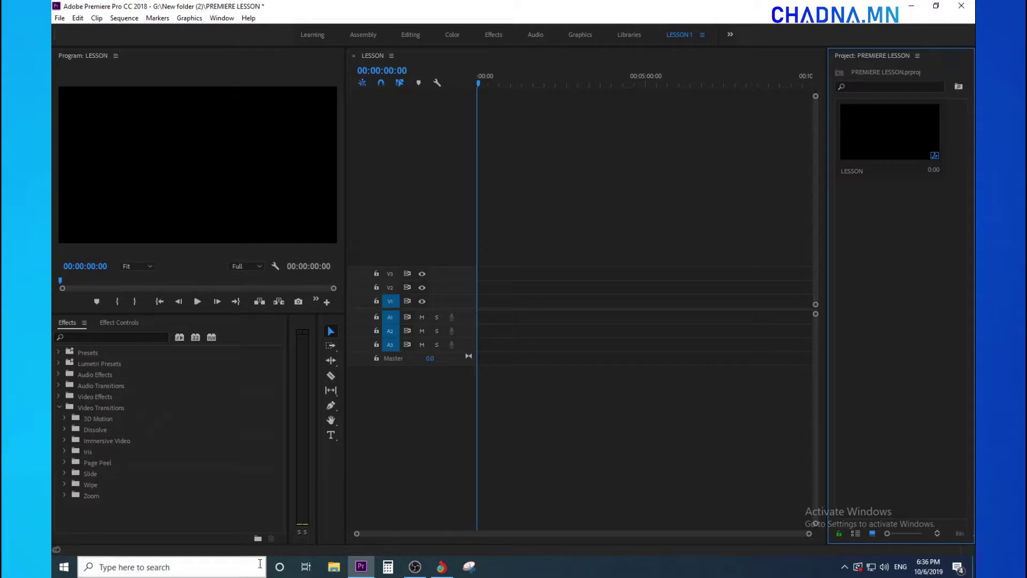
Switch to File Explorer and open the folder ARCHIVE > 5 KHARVAA > DURS > at stadion on drive DATA (F:)
left_click(318, 576)
left_click(328, 570)
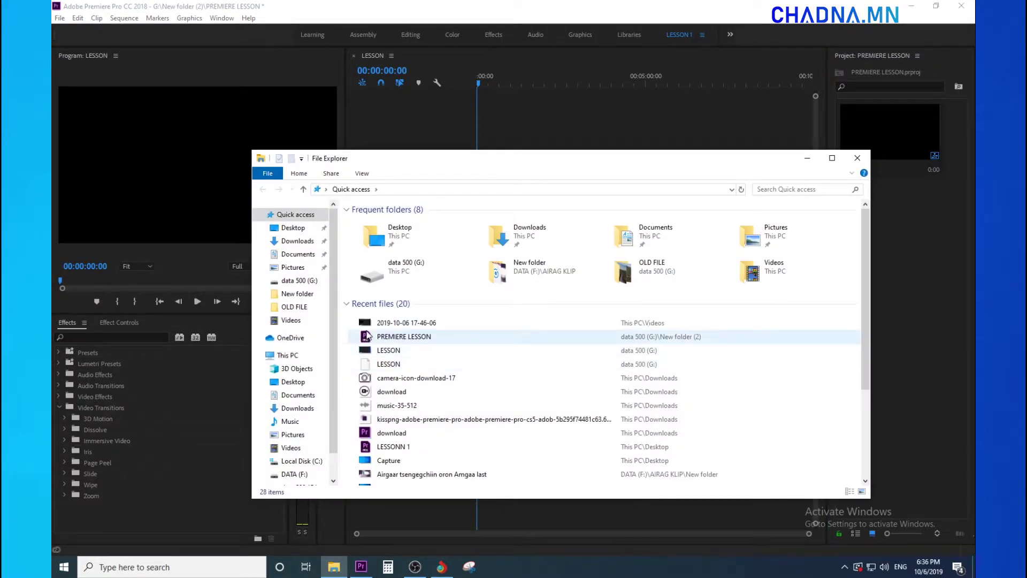
left_click(287, 355)
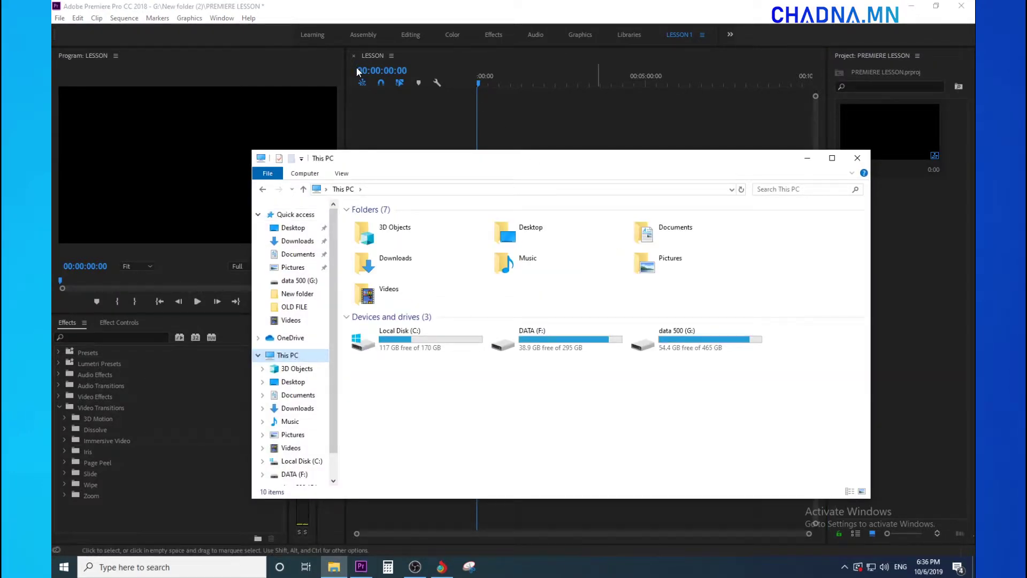
left_click_drag(447, 162, 387, 128)
double_click(455, 311)
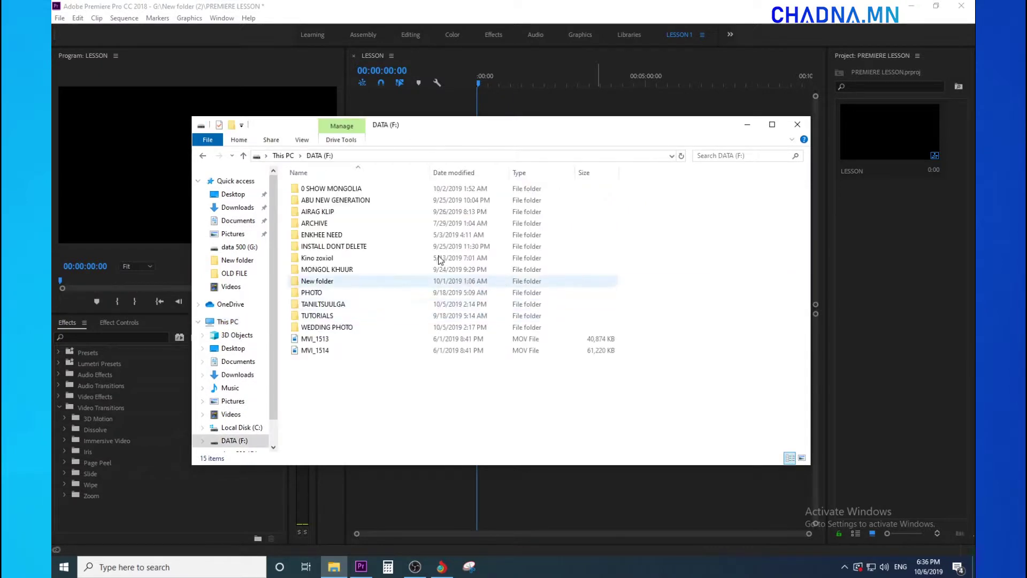
left_click(320, 224)
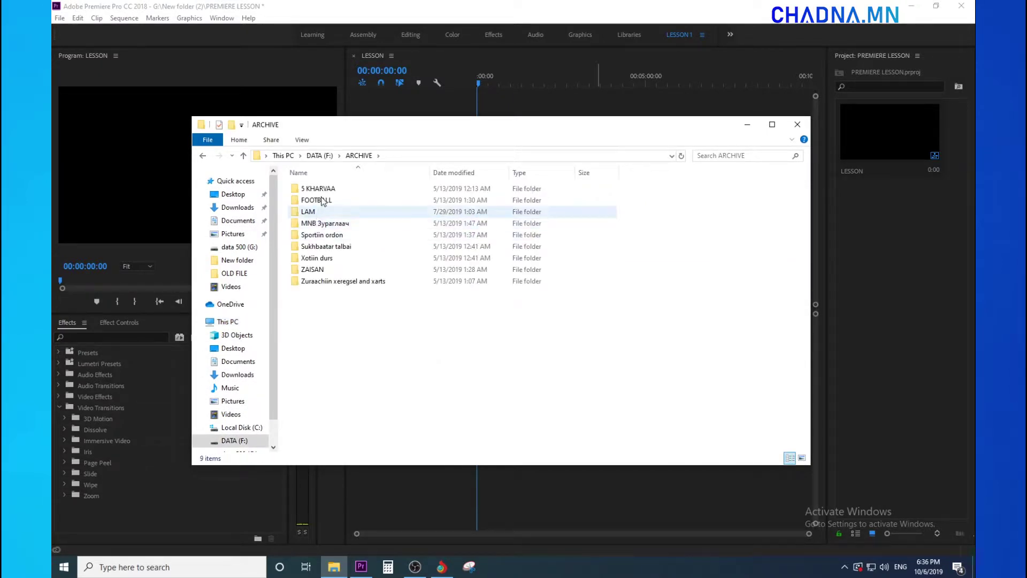
left_click(358, 202)
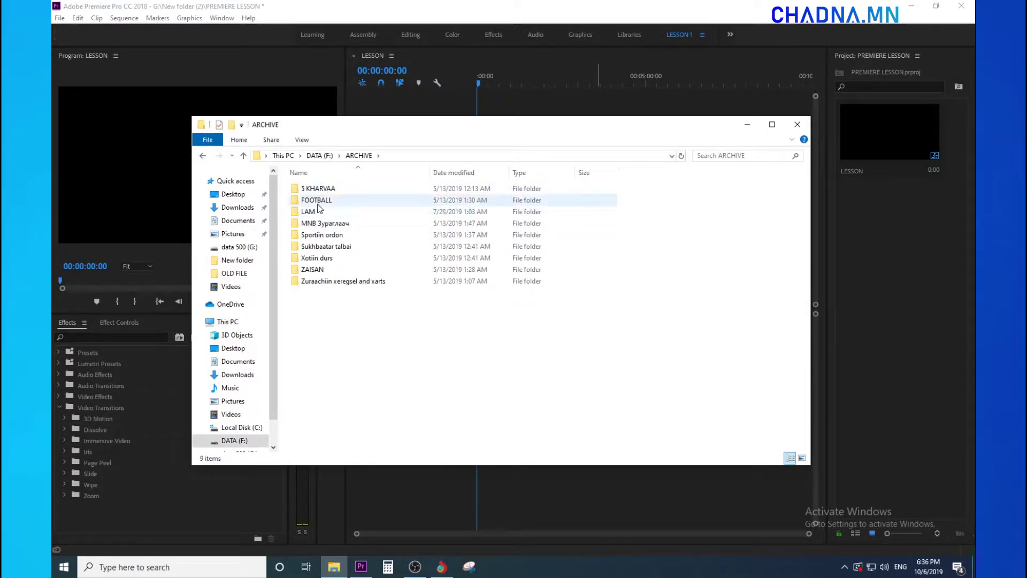
double_click(320, 189)
double_click(329, 190)
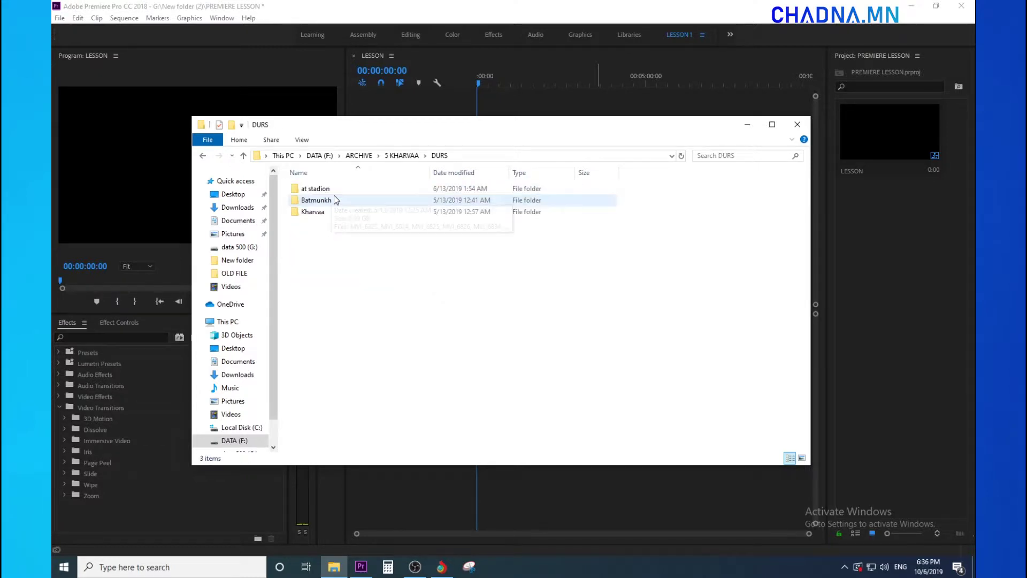
double_click(315, 193)
Import MVI_8991 through MVI_8995 from the folder into the Premiere project and place them at the start of tracks V1 and A1
left_click(314, 198)
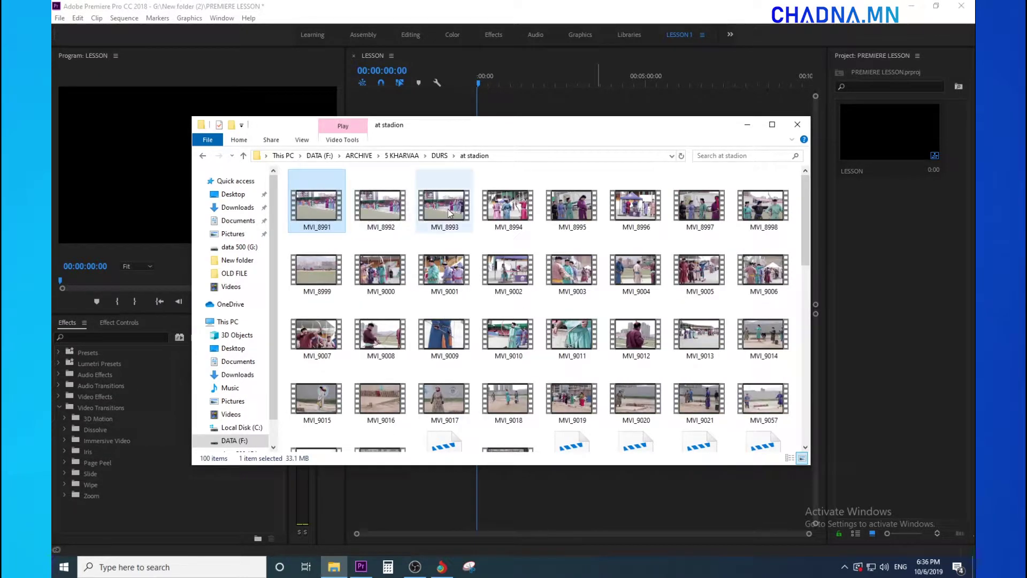
left_click(590, 206, "shift")
left_click_drag(598, 131, 576, 333)
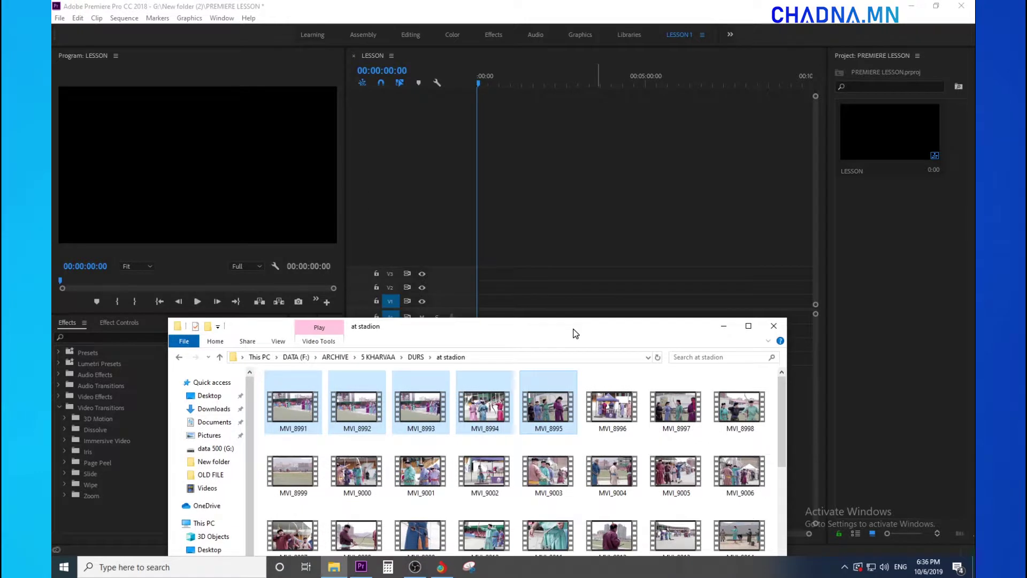
left_click_drag(420, 409, 521, 304)
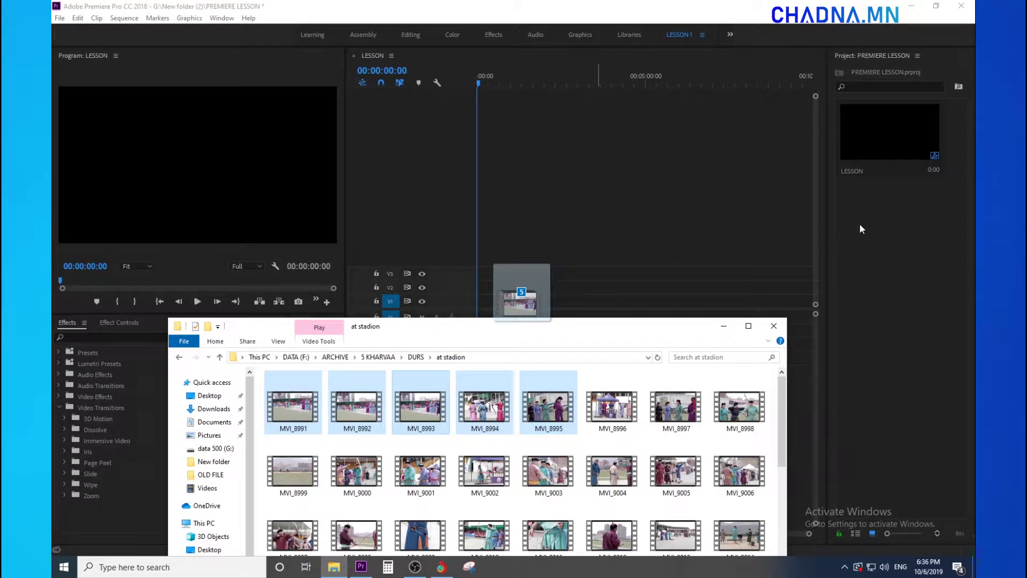
left_click_drag(878, 221, 875, 222)
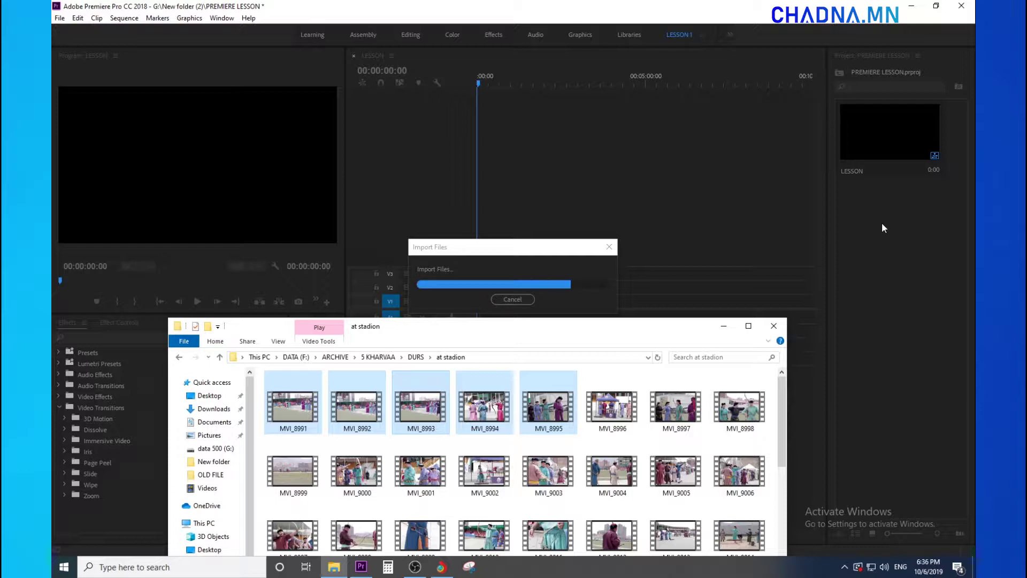
left_click(869, 186)
left_click_drag(870, 186, 487, 302)
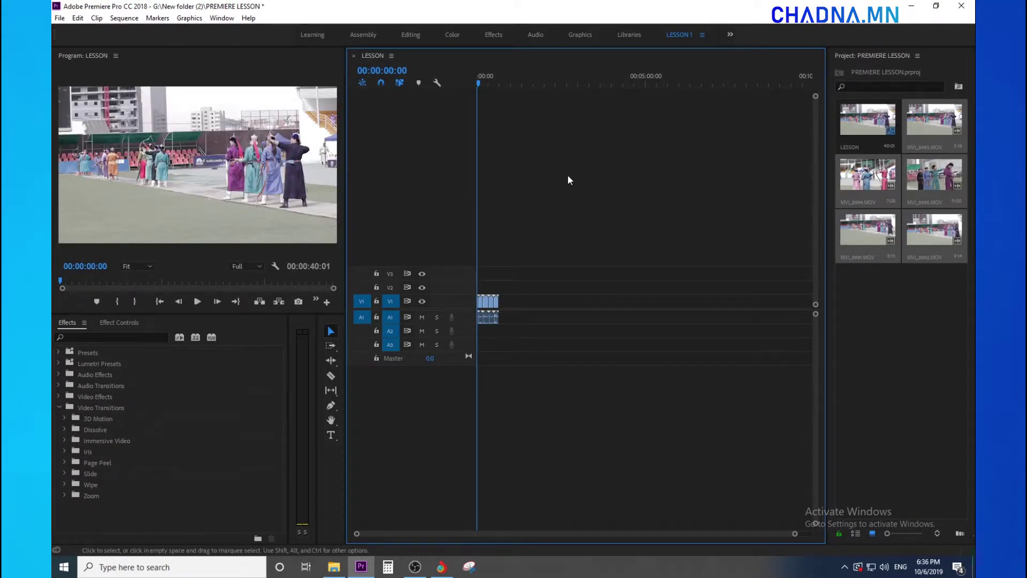
Delete the five imported MVI clips and their sequence references, keeping only the LESSON sequence in the project
left_click(912, 339)
left_click(927, 131)
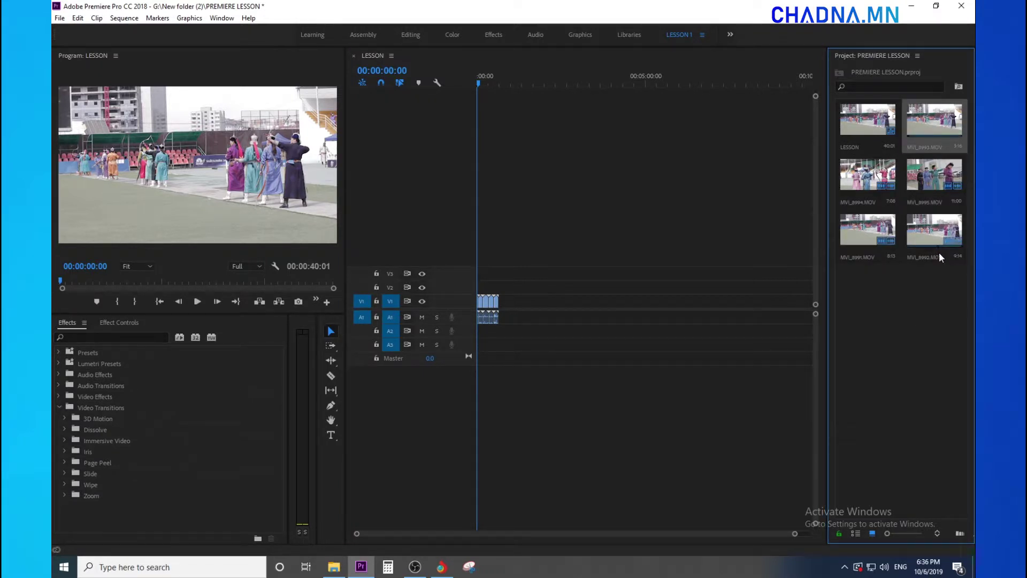
left_click(942, 239, "shift")
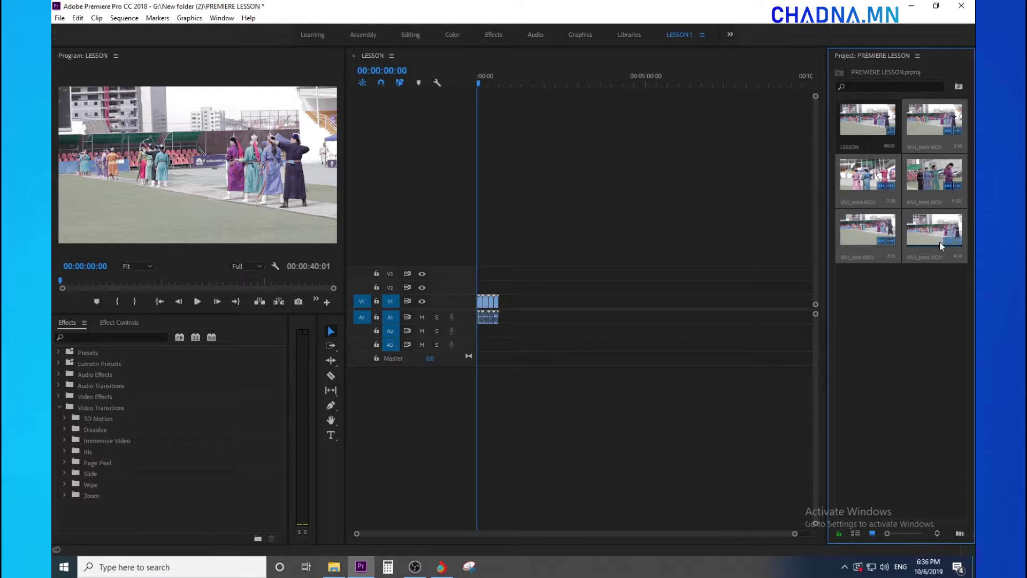
key("Delete")
left_click(578, 303)
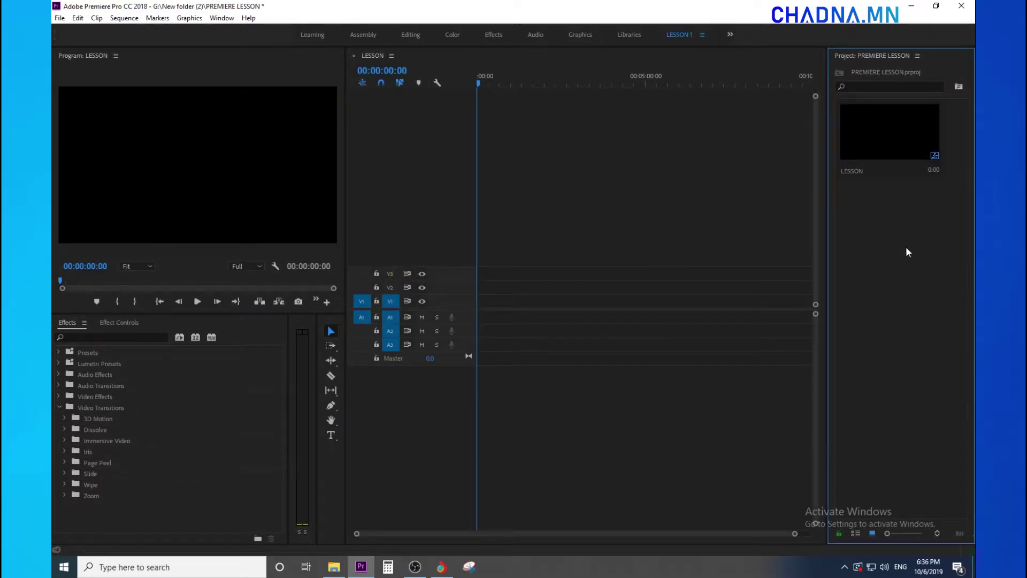
Open the Import dialog and browse from This PC to DATA (F:) > ARCHIVE > 5 KHARVAA > DURS > at stadion
double_click(884, 274)
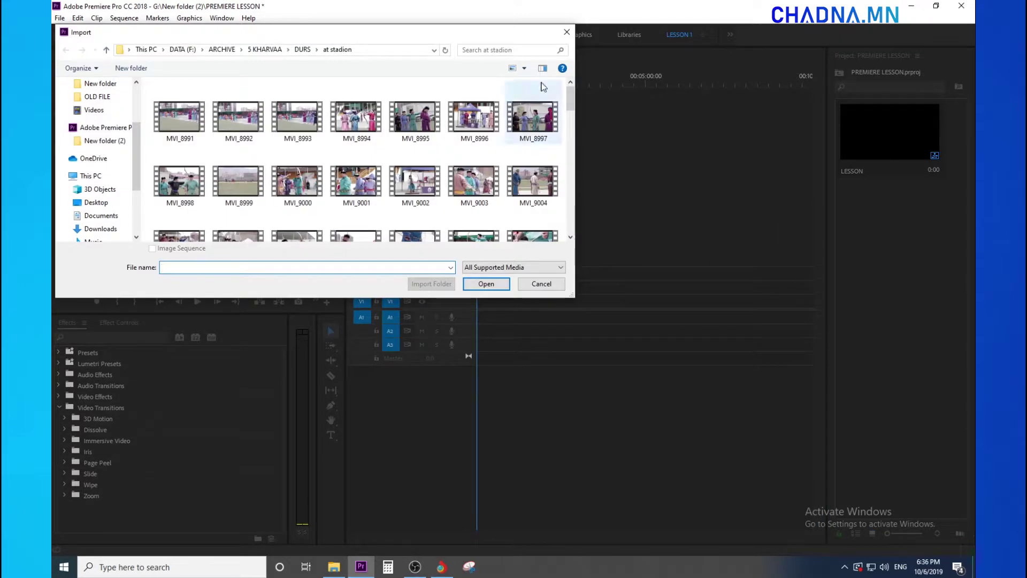
left_click_drag(494, 39, 636, 124)
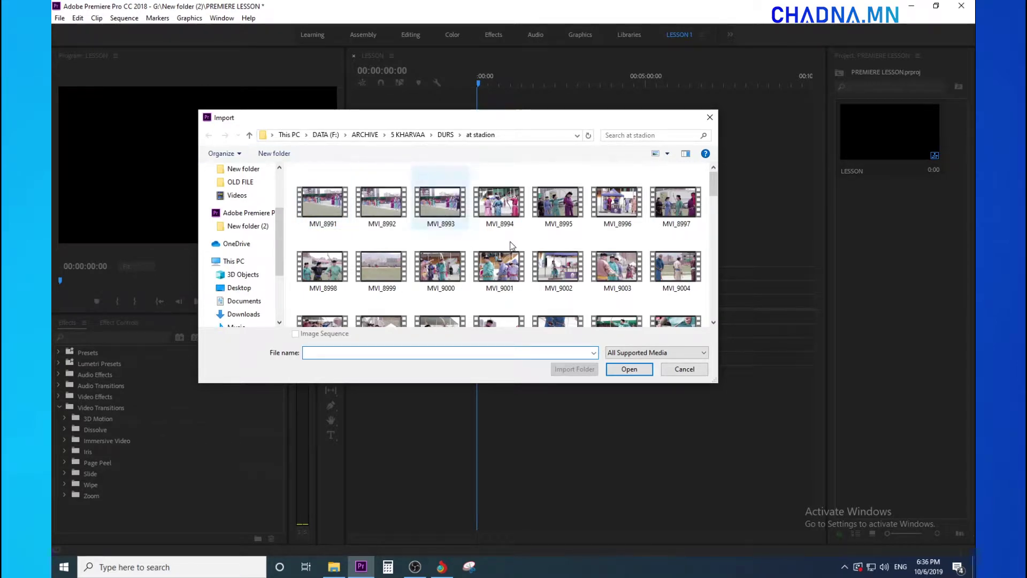
mouse_move(715, 187)
left_mouse_down()
mouse_move(732, 309)
mouse_move(715, 182)
left_mouse_up()
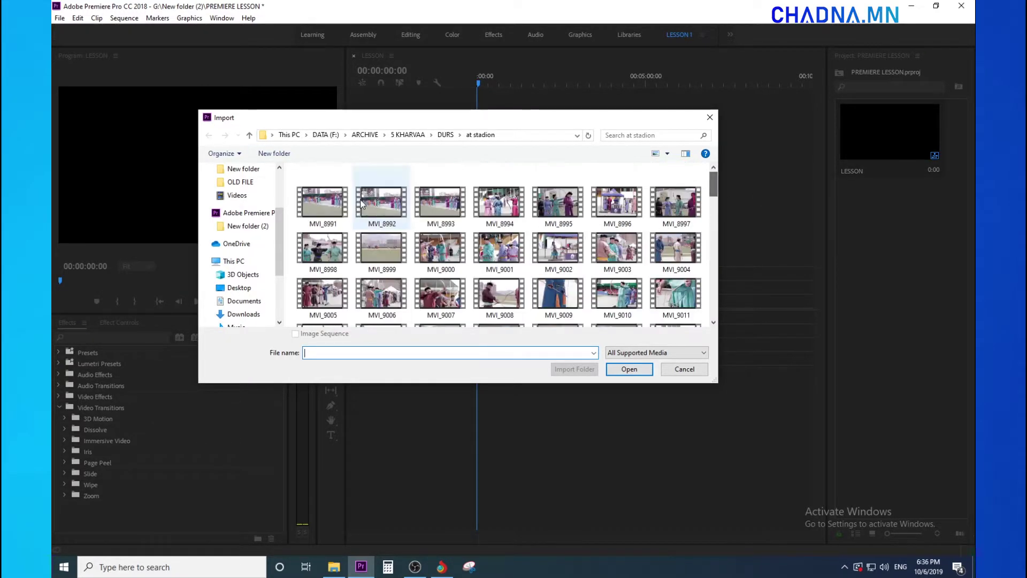
left_click(323, 200)
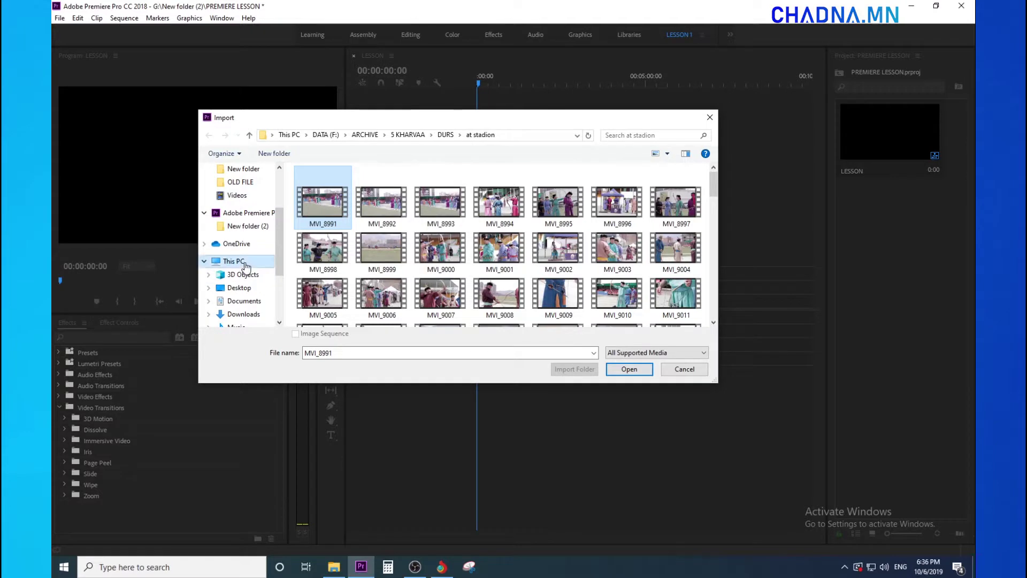
left_click(234, 261)
double_click(527, 313)
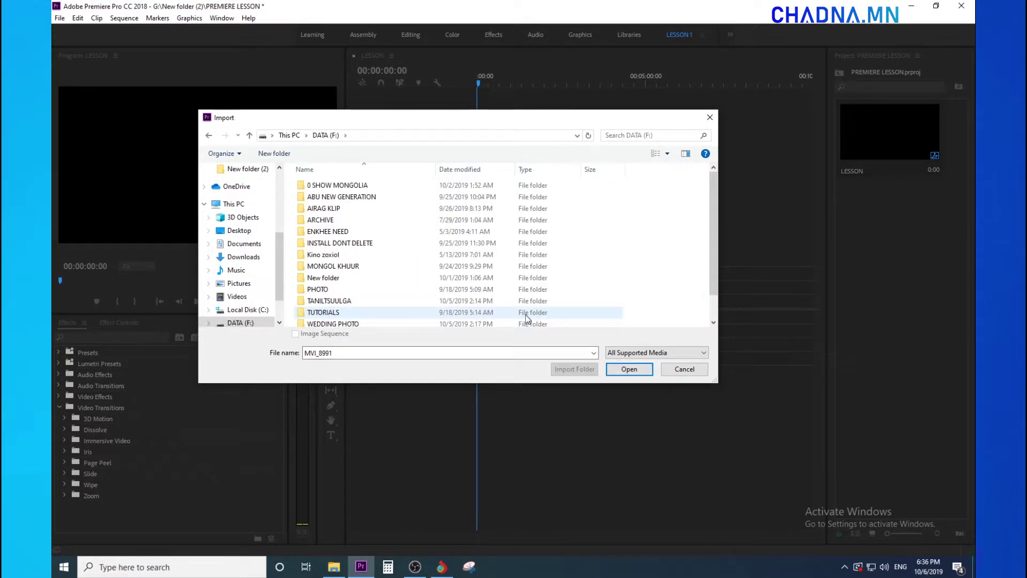
left_click(325, 221)
double_click(324, 221)
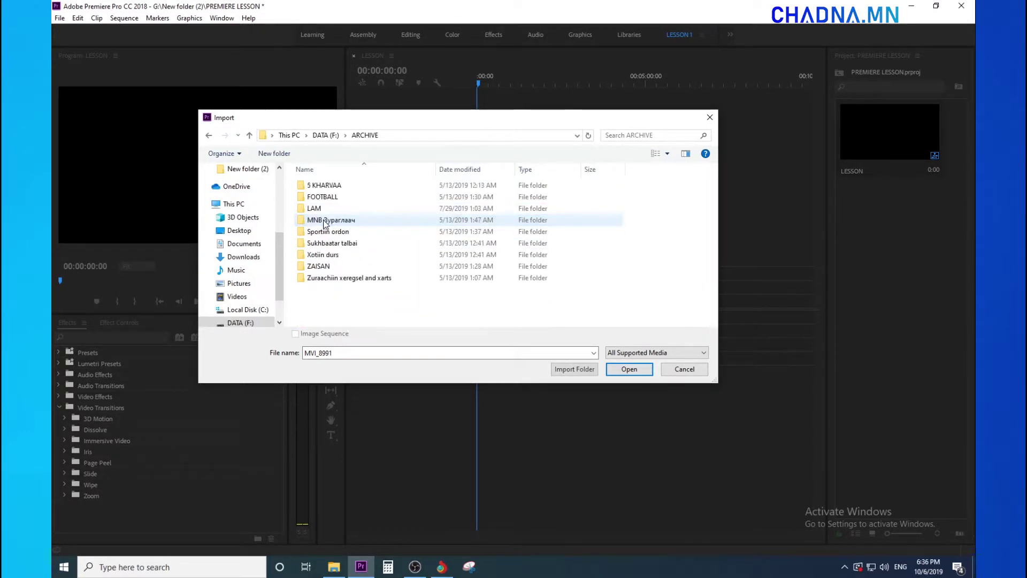
double_click(334, 188)
double_click(319, 188)
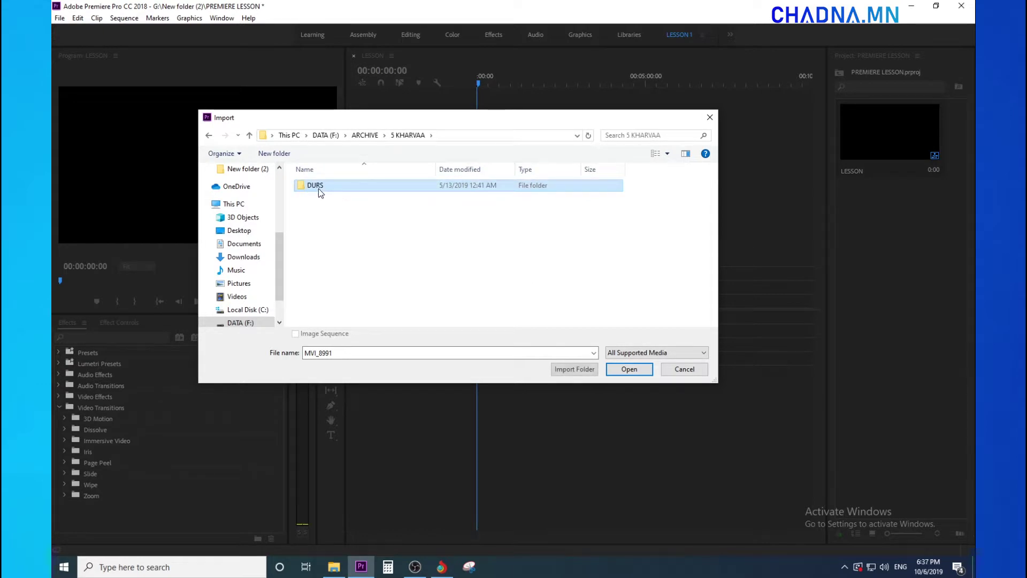
left_click(329, 187)
double_click(329, 187)
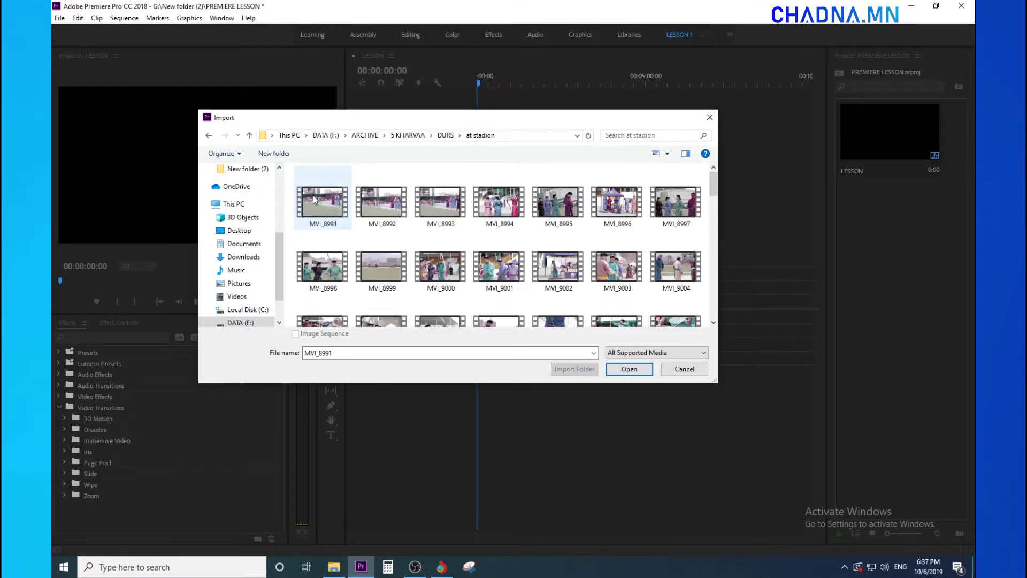
Import MVI_8991 through MVI_8994 and place the four clips at the start of tracks V1 and A1 in LESSON
left_click(497, 217, "shift")
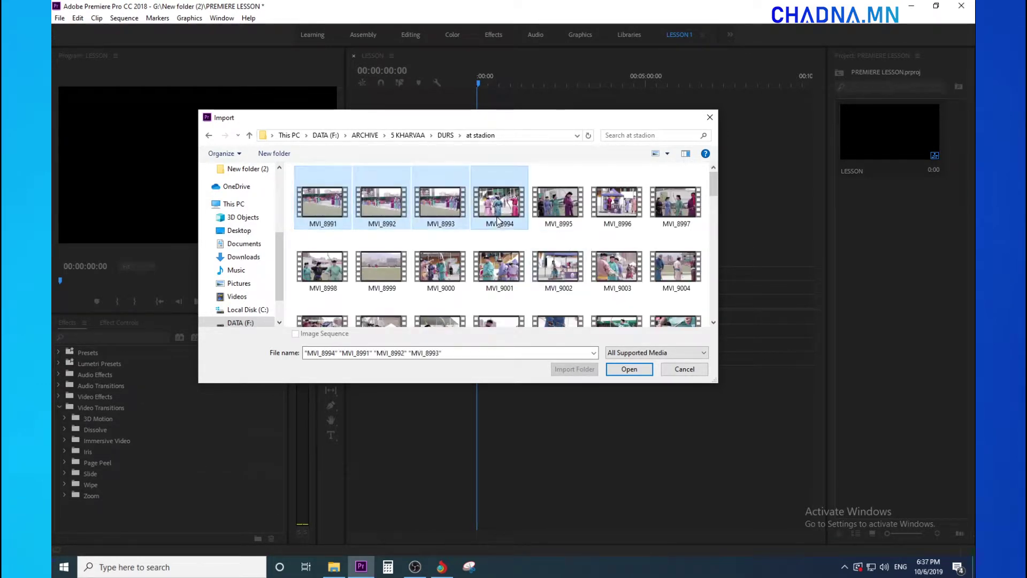
left_click(631, 369)
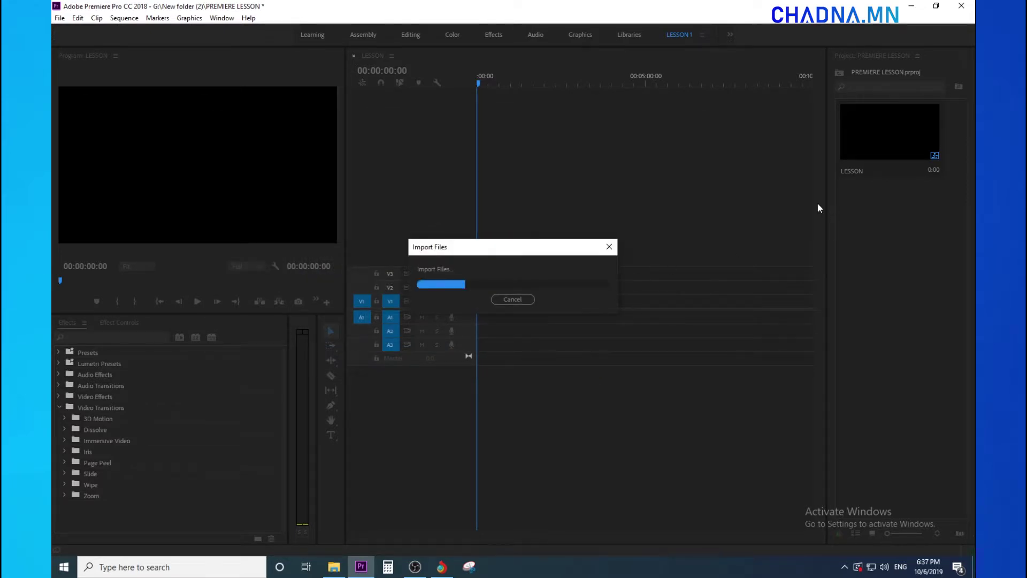
left_click_drag(845, 188, 484, 303)
key("equal")
key("equal")
key("equal")
key("minus")
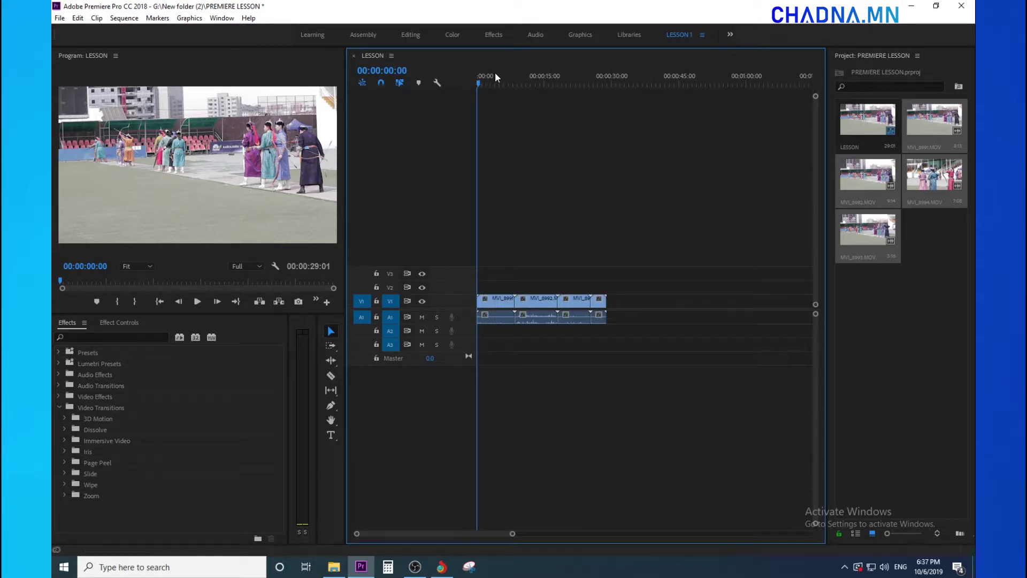
Increase the height of tracks V1 and A1 in LESSON to show the clip thumbnails and stereo audio waveforms
key("minus")
key("equal")
key("equal")
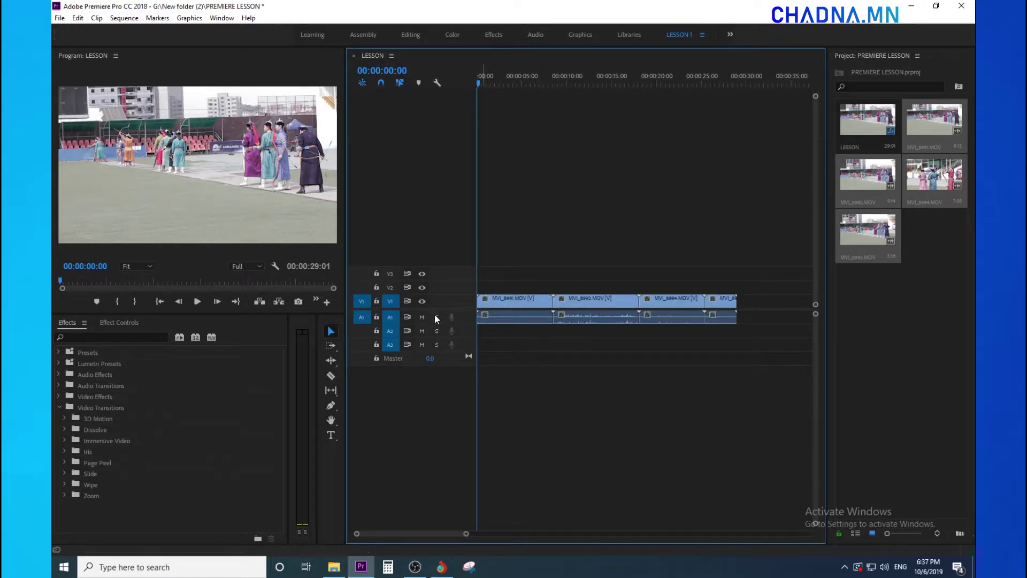
left_click_drag(454, 295, 455, 262)
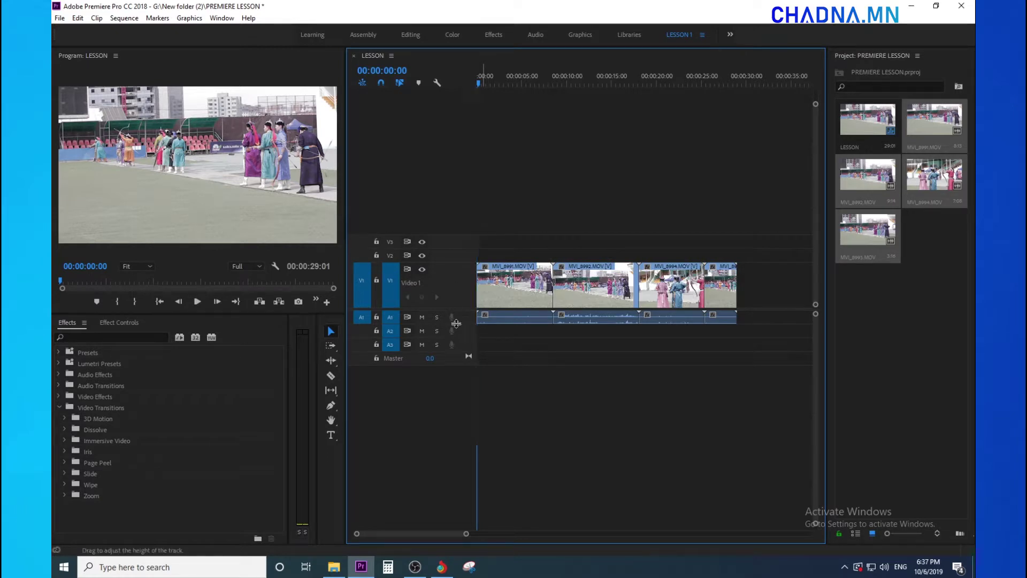
double_click(433, 321)
Examine the LESSON timeline at different zoom levels, scrubbing to 00:00:22:01 and past the clips to 00:01:44:10
key("minus")
left_click_drag(493, 79, 676, 91)
key("equal")
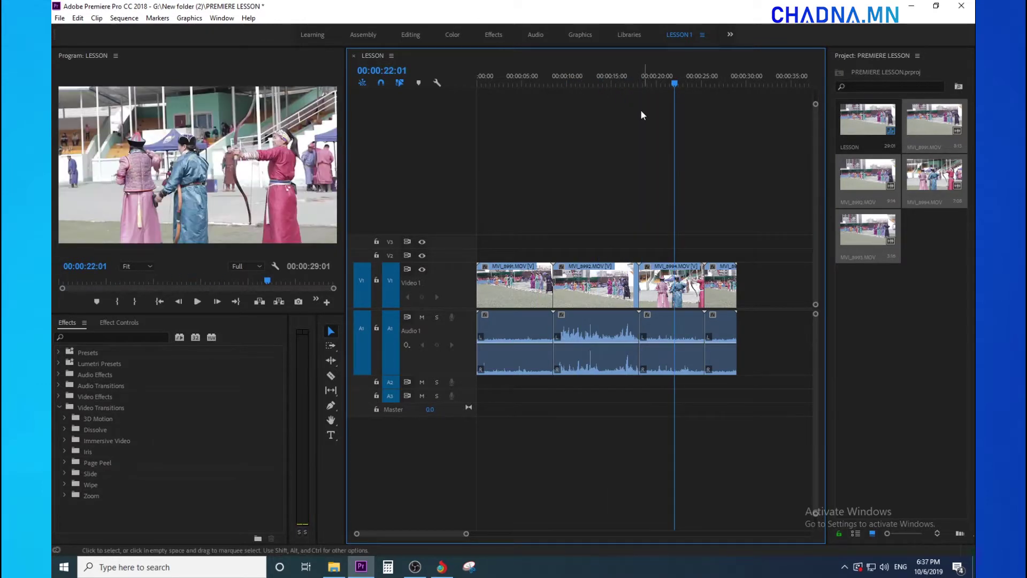
key("minus")
key("minus")
key("equal")
key("equal")
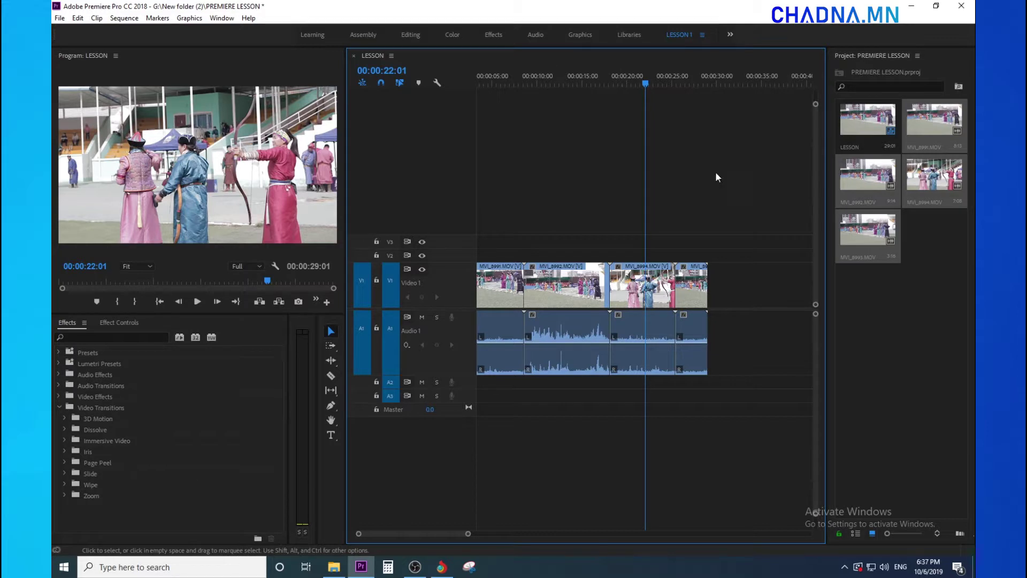
left_click_drag(525, 189, 680, 190)
key("minus")
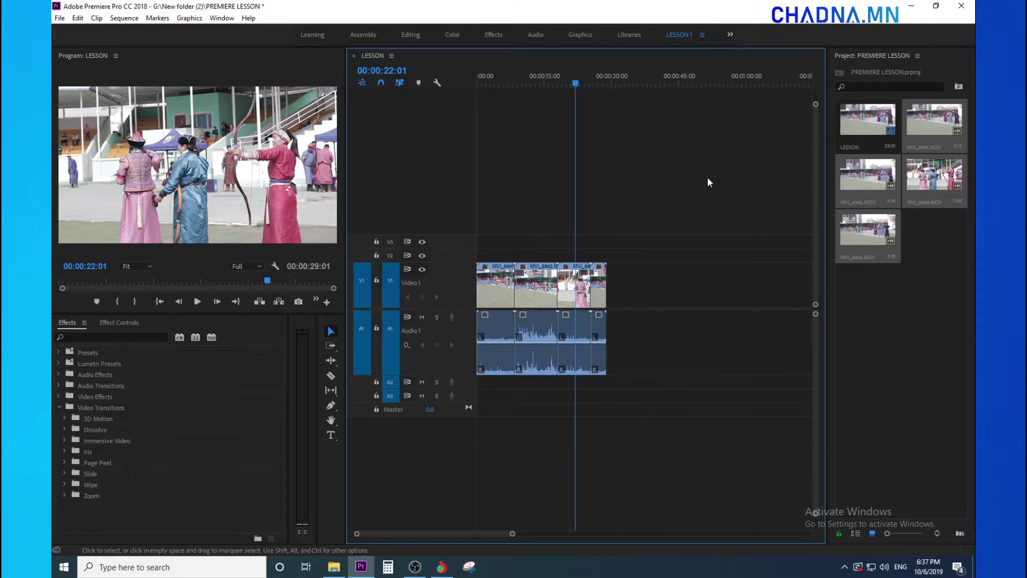
key("minus")
key("minus")
left_click_drag(516, 80, 595, 123)
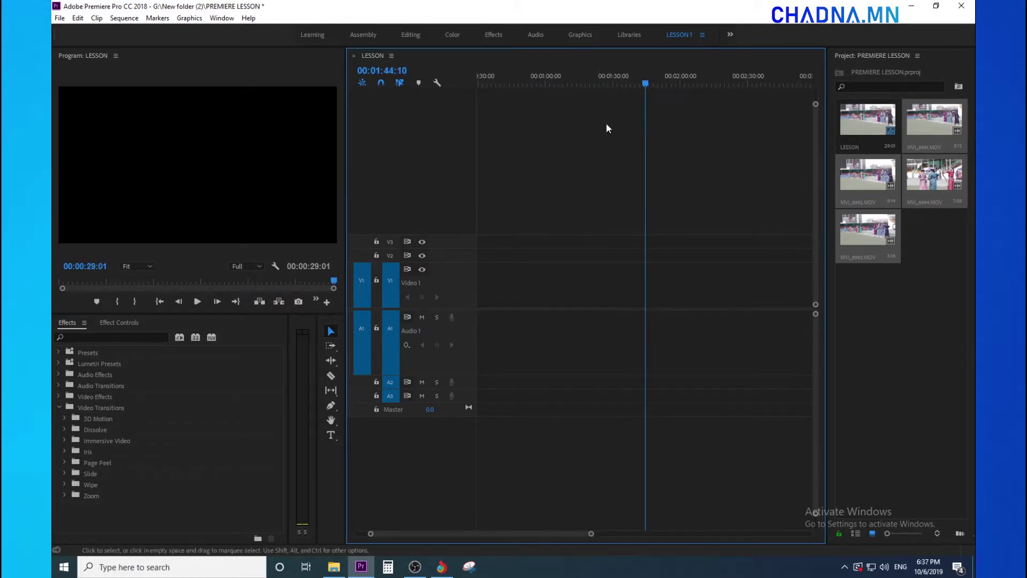
key("minus")
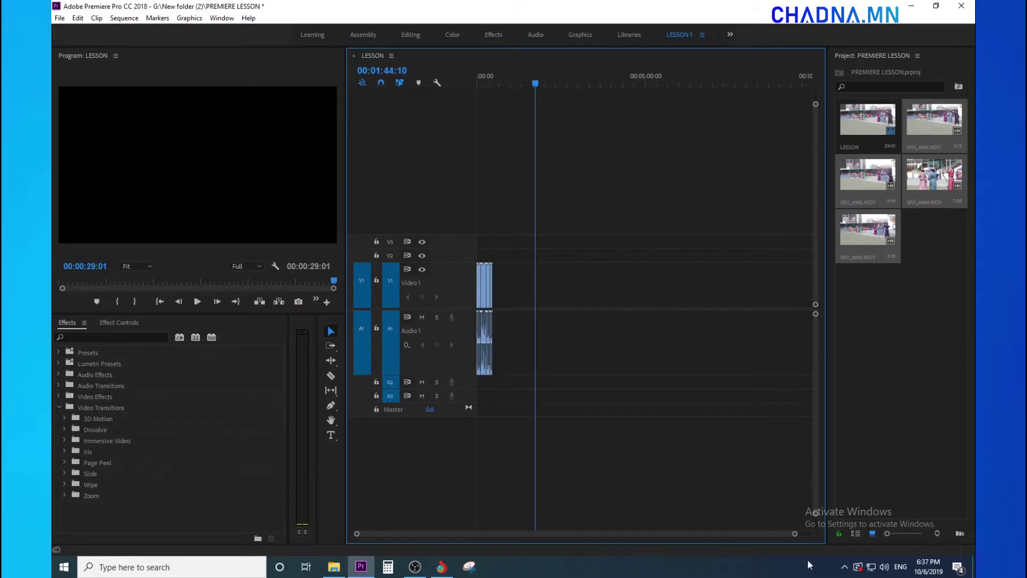
Import the photo IMG_4468 from DATA (F:) > AIRAG KLIP > DURS into the project
left_click(904, 327)
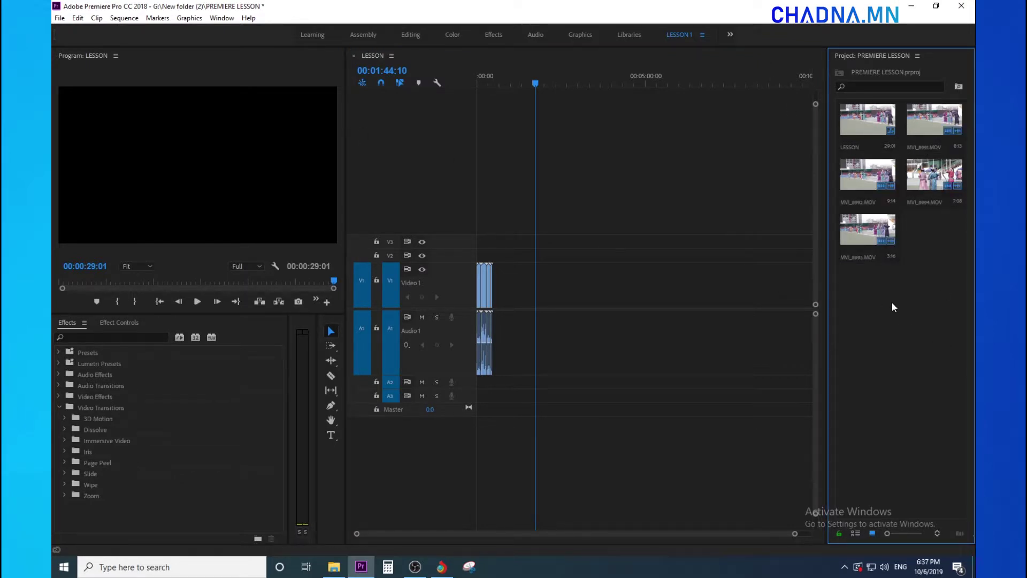
double_click(862, 296)
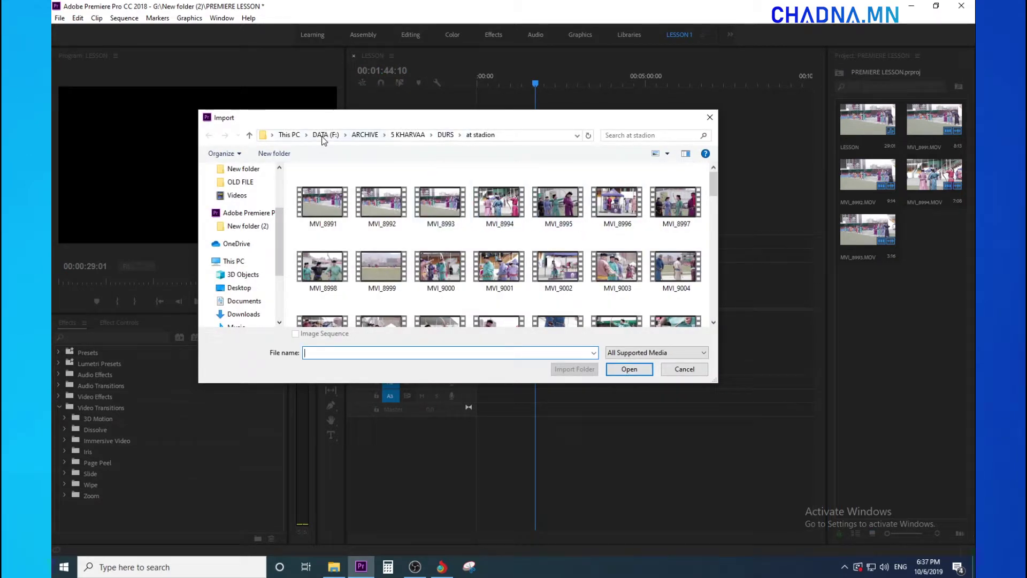
left_click(289, 135)
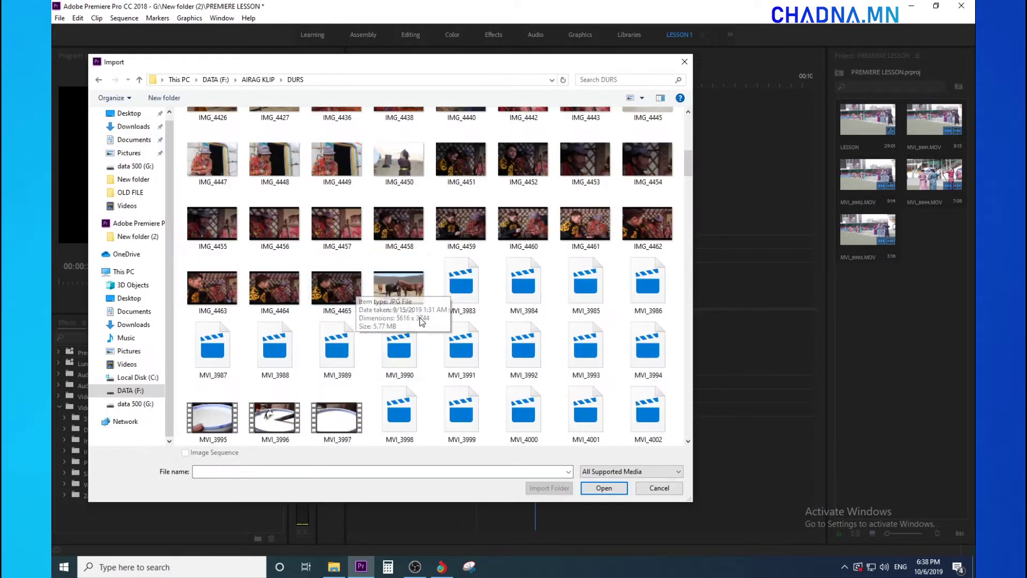
left_click(401, 292)
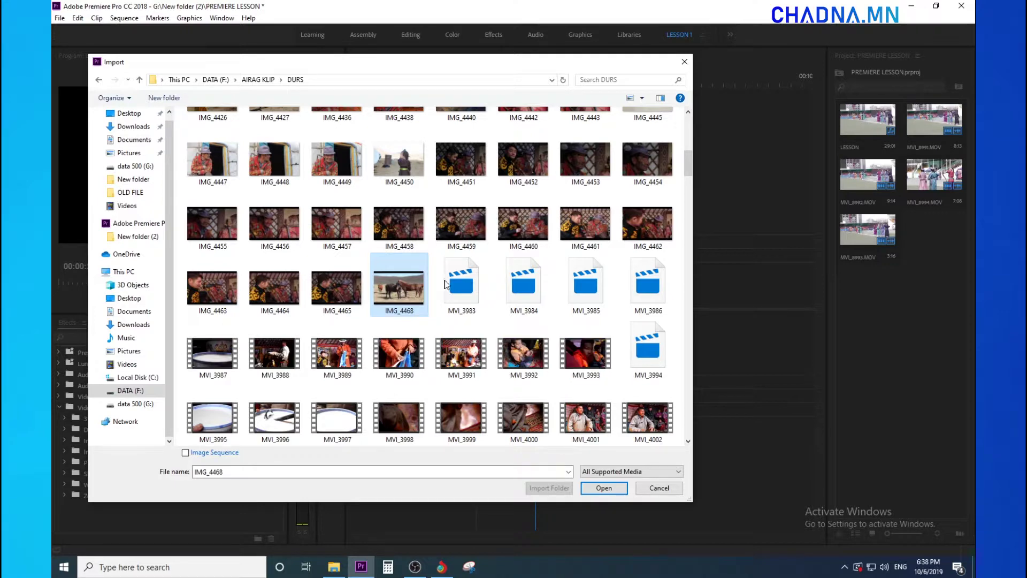
scroll(405, 262, "up", 3)
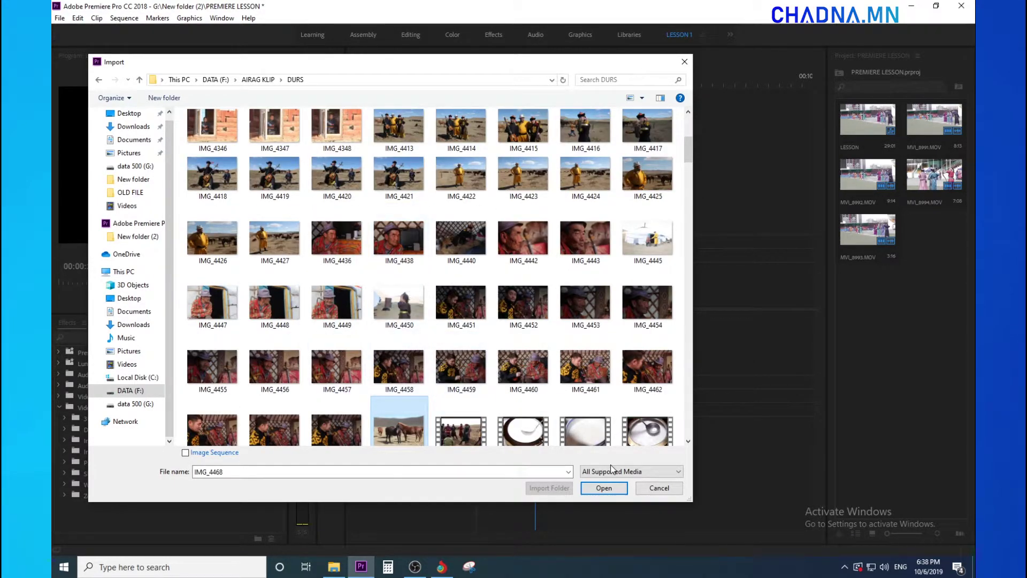
left_click(621, 492)
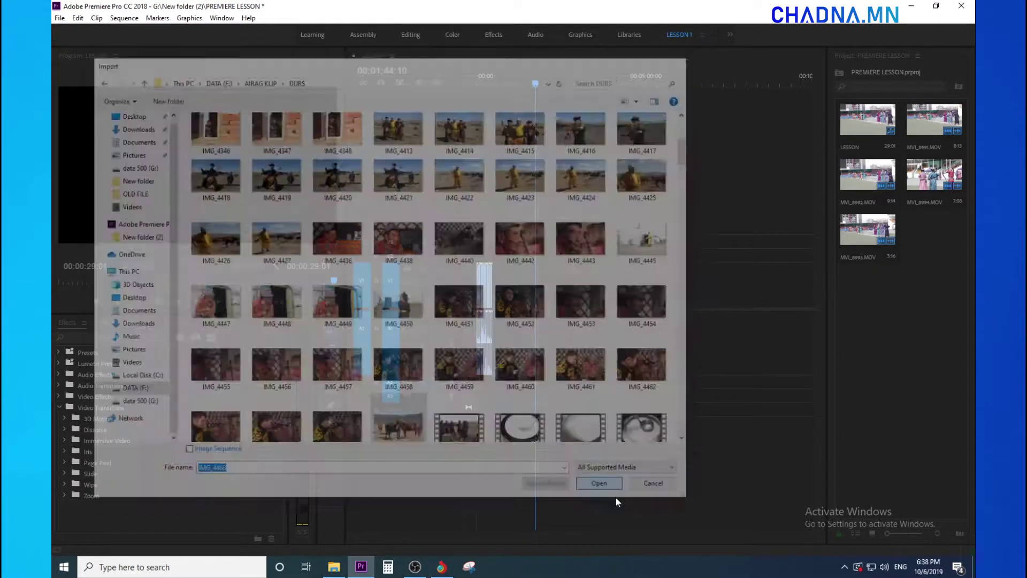
left_click(915, 348)
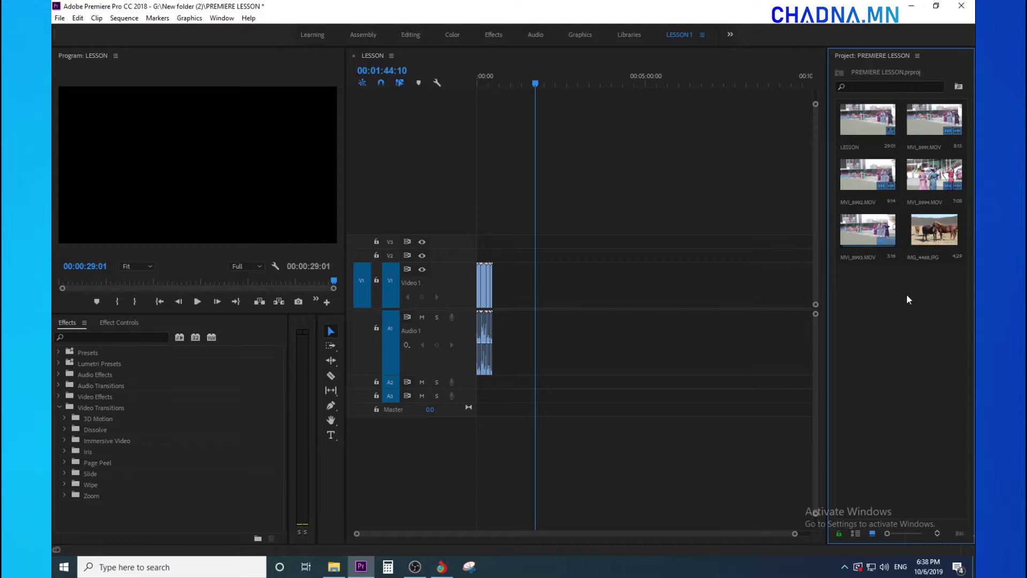
Place IMG_4468.JPG on track V2 beyond the video clips, then enlarge V2 and enable its track targeting
left_click_drag(944, 248, 487, 259)
key("Home")
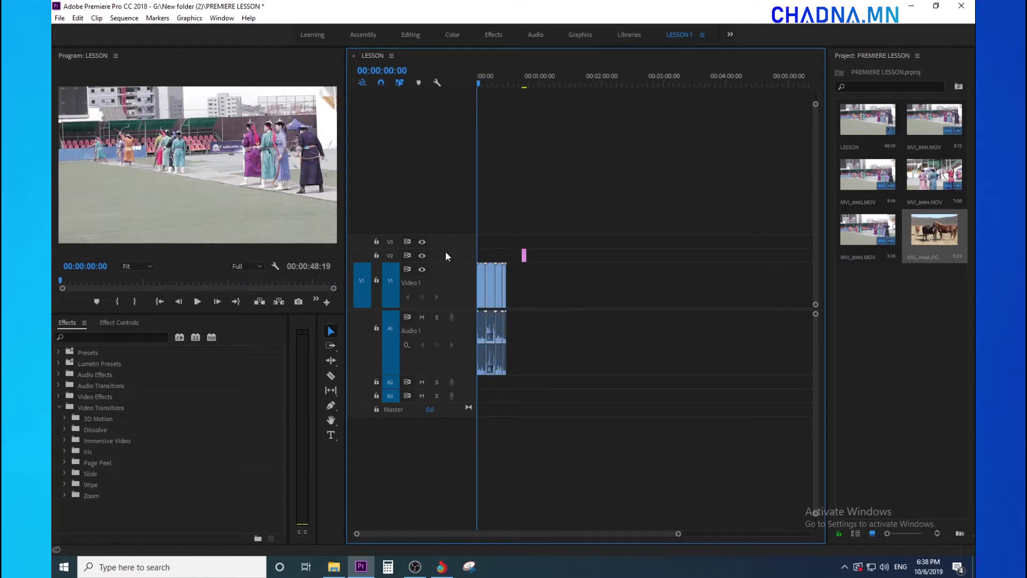
double_click(423, 249)
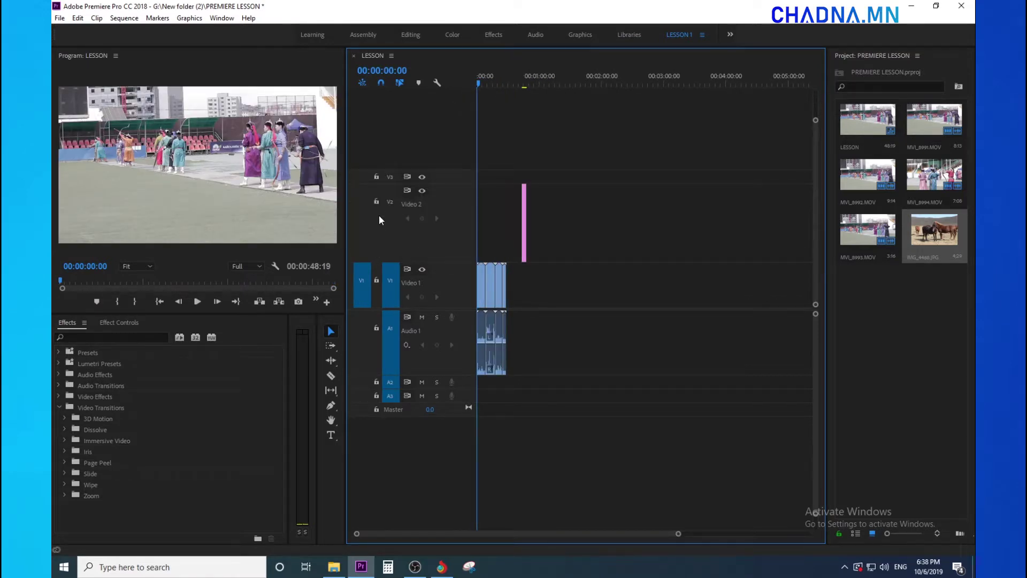
left_click(390, 203)
key("equal")
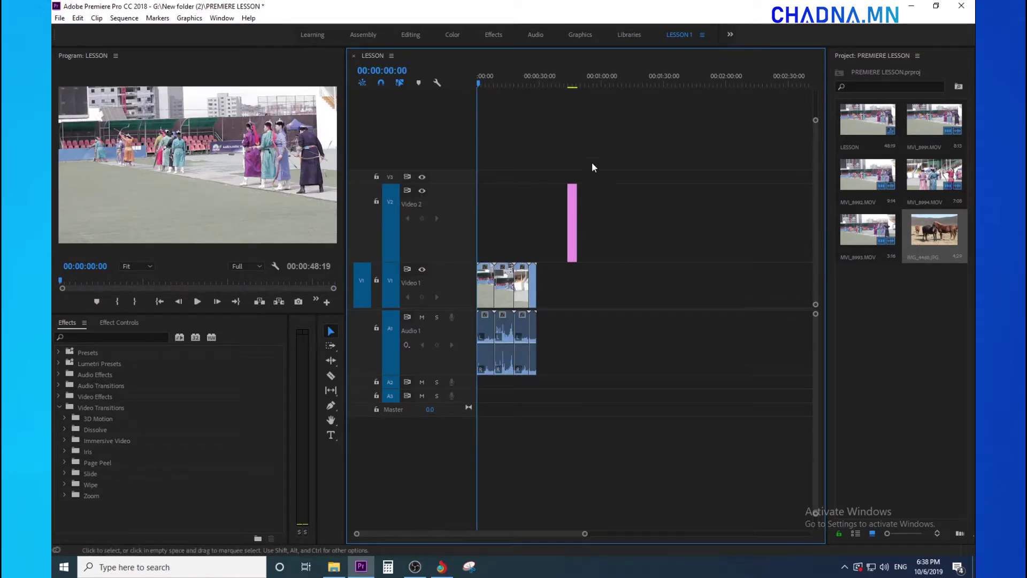
Move IMG_4468.JPG on V2 over MVI_8991 so both clips end together, with the playhead at 00:00:04:23
scroll(564, 127, "up", 1)
scroll(563, 145, "down", 1)
left_click_drag(485, 85, 518, 88)
scroll(475, 85, "up", 2)
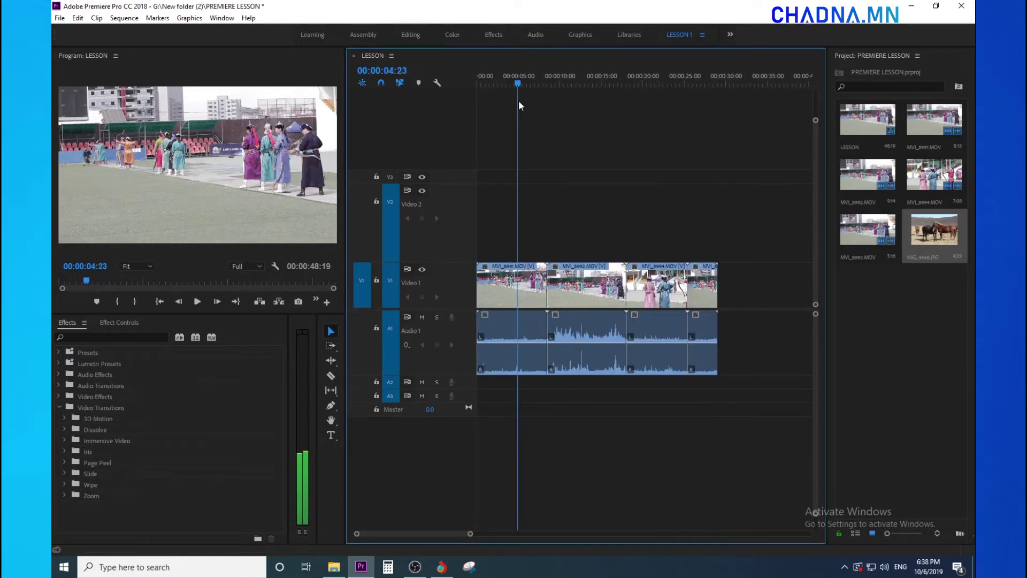
scroll(551, 222, "down", 1)
scroll(460, 275, "up", 2)
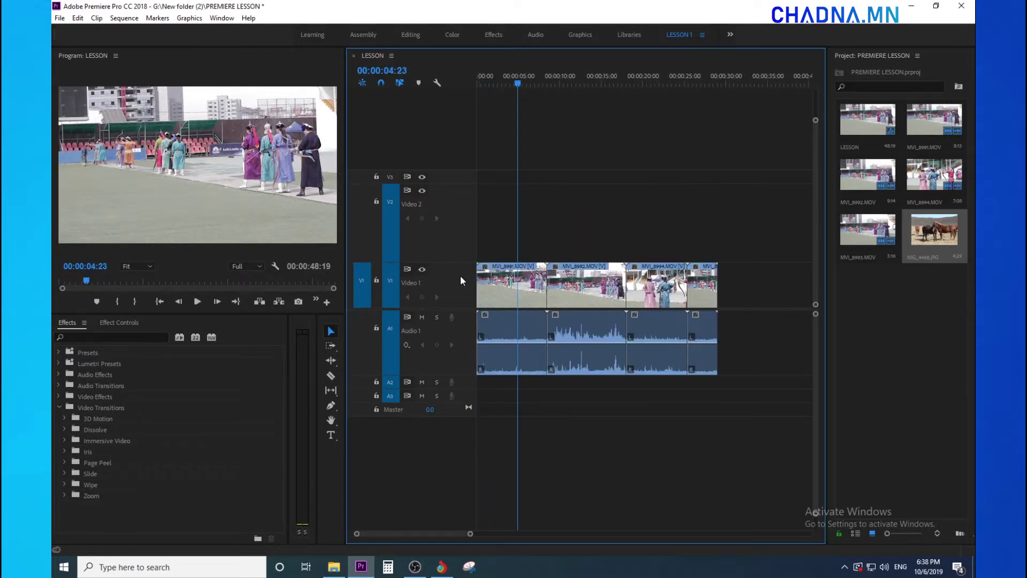
left_click_drag(523, 120, 587, 214)
scroll(584, 206, "down", 1)
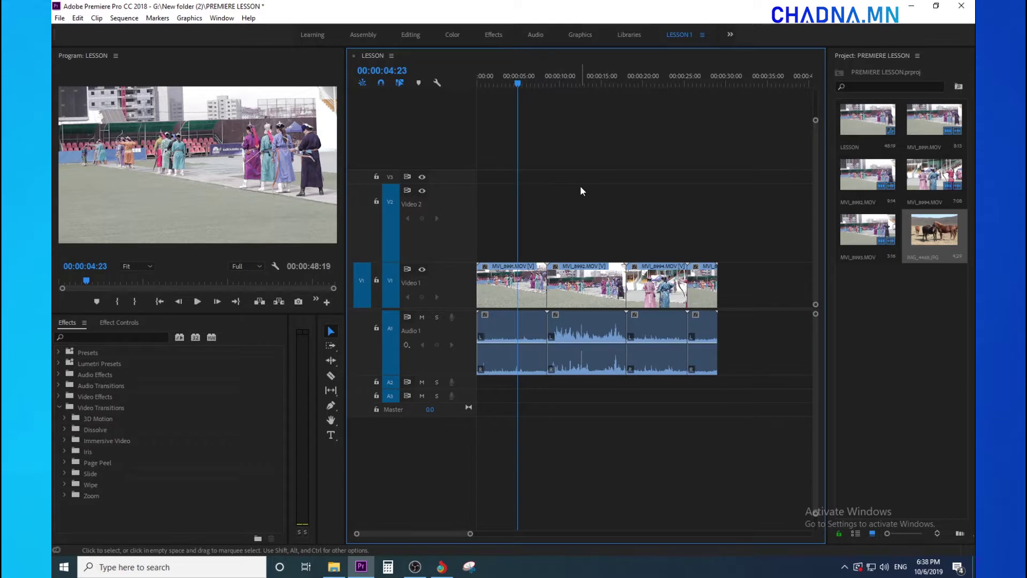
scroll(630, 196, "down", 1)
left_click_drag(670, 237, 508, 230)
scroll(544, 143, "up", 2)
scroll(619, 171, "up", 1)
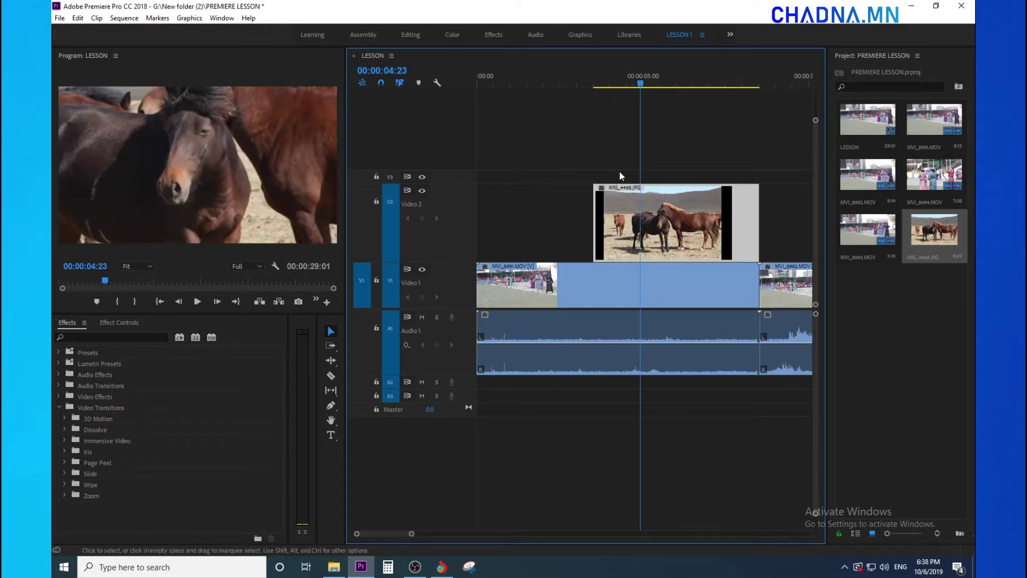
scroll(600, 153, "down", 1)
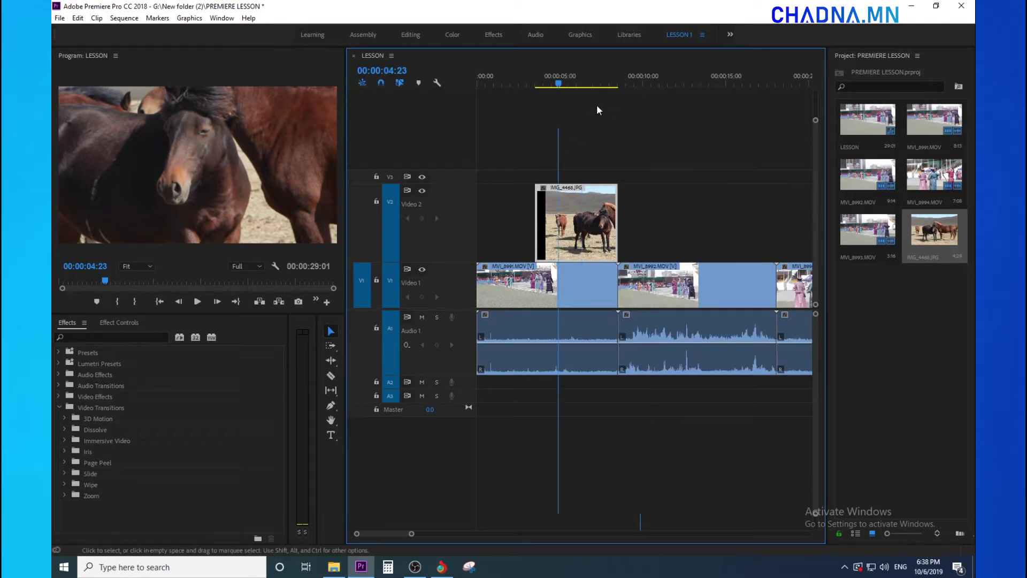
Play into IMG_4468.JPG up to 00:00:03:20 and set the photo's Scale to 41.0
left_click(535, 84)
left_click_drag(535, 83, 530, 88)
key("space")
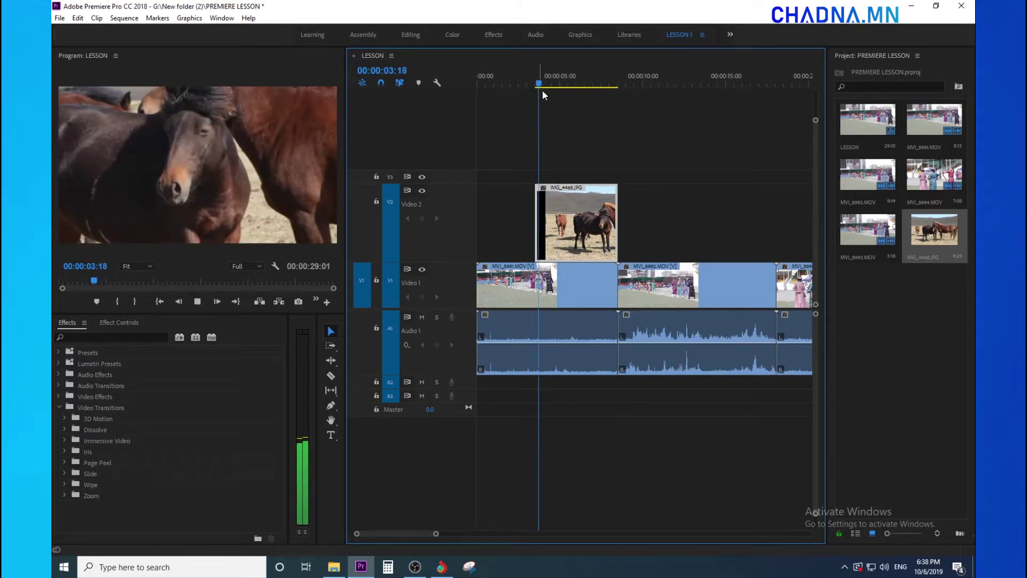
left_click(515, 74)
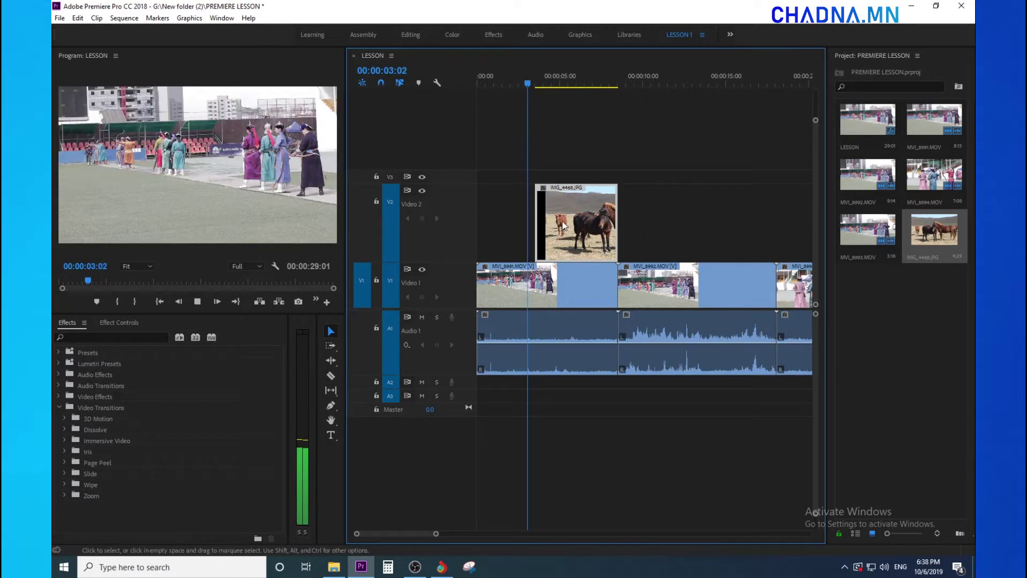
key("space")
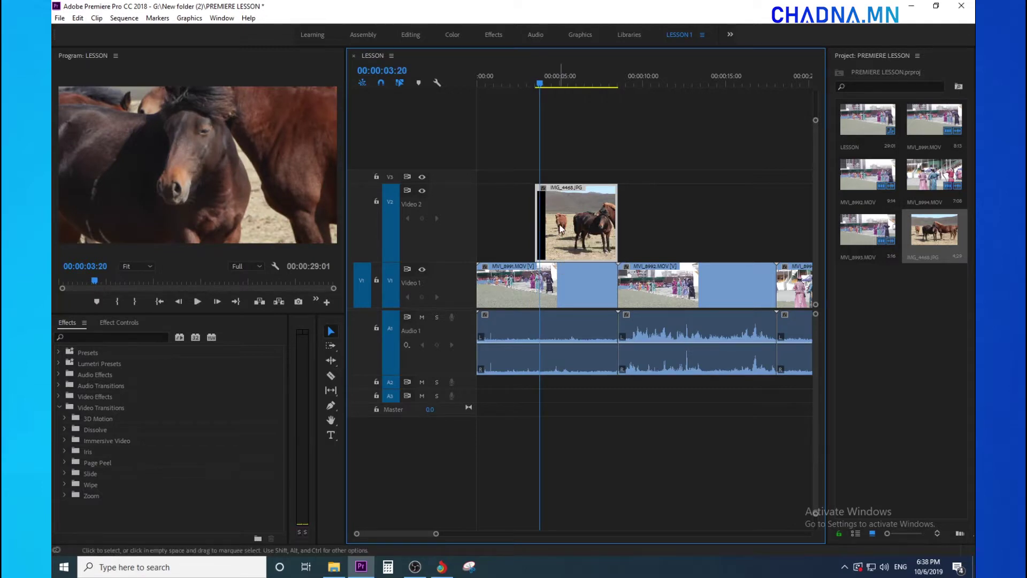
left_click(117, 322)
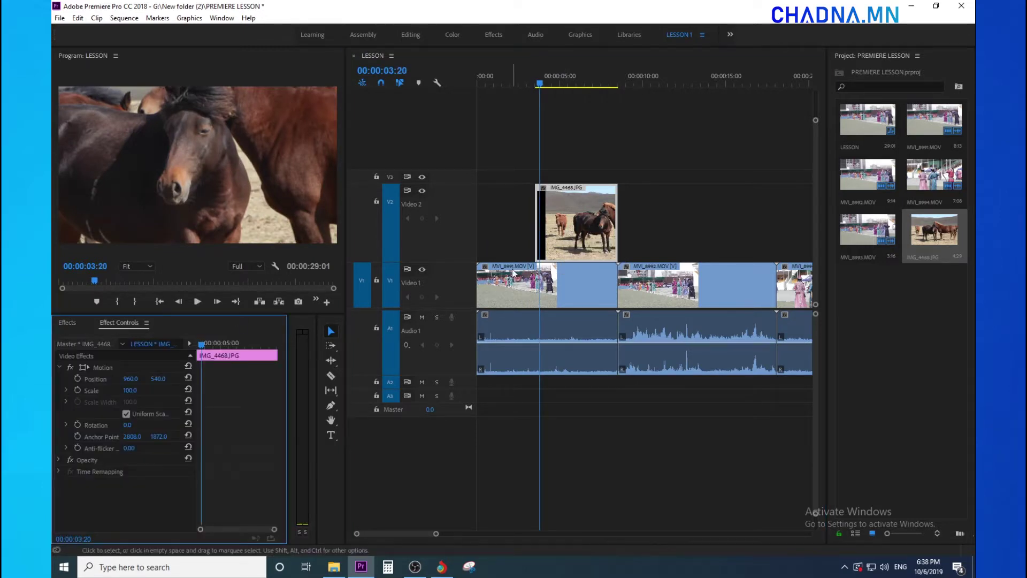
mouse_move(135, 392)
left_mouse_down()
mouse_move(95, 392)
mouse_move(130, 391)
left_mouse_up()
Play and scrub LESSON around IMG_4468.JPG to examine how the photo on V2 covers MVI_8991 while its audio plays
key("space")
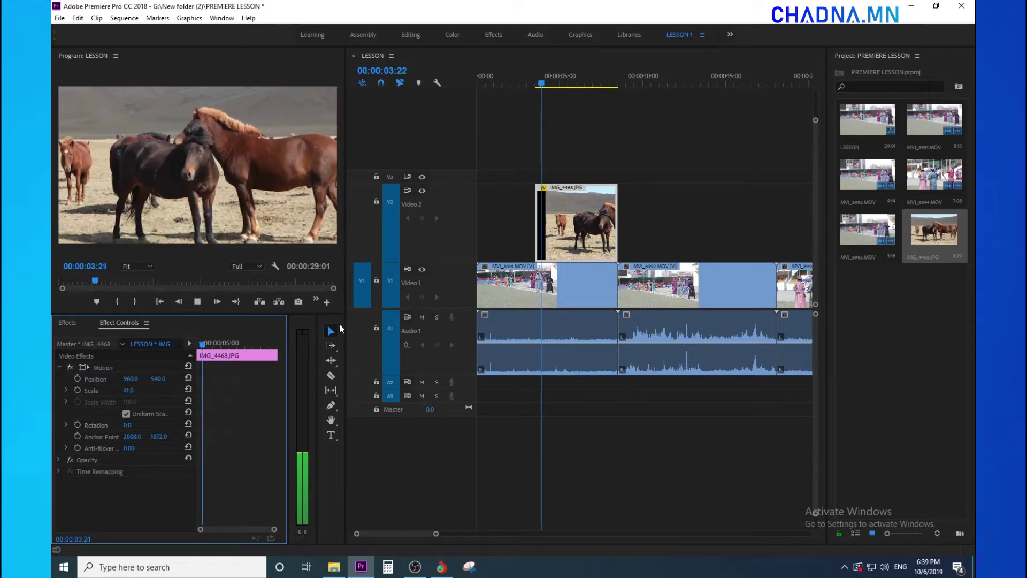
left_click(538, 142)
key("space")
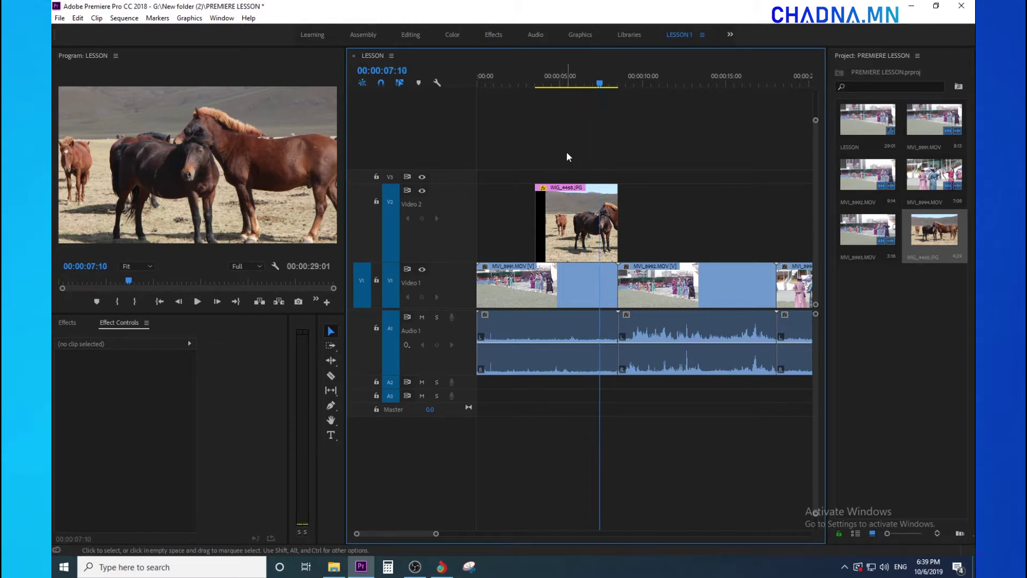
left_click(563, 328)
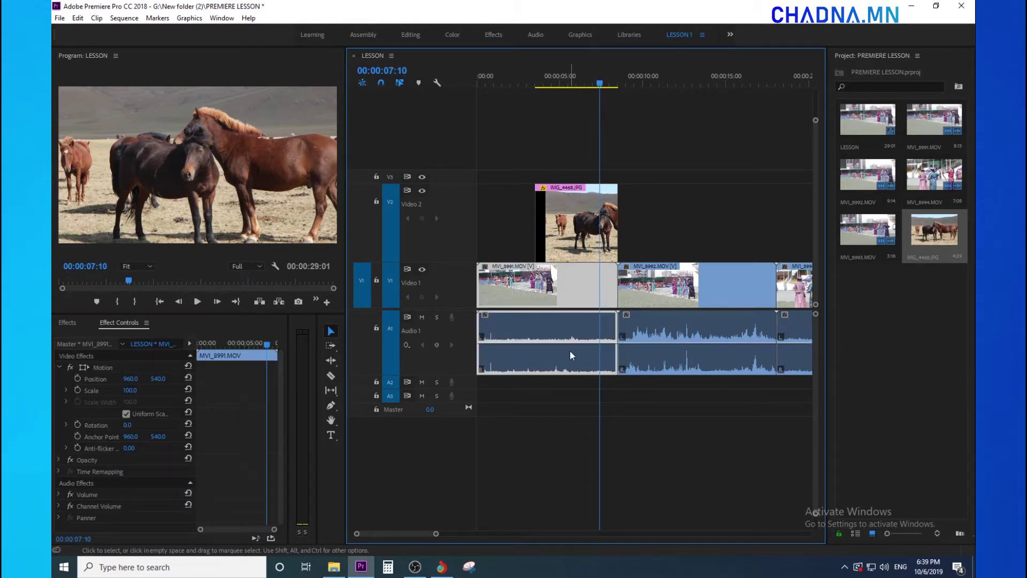
left_click(553, 232)
left_click_drag(530, 79, 520, 78)
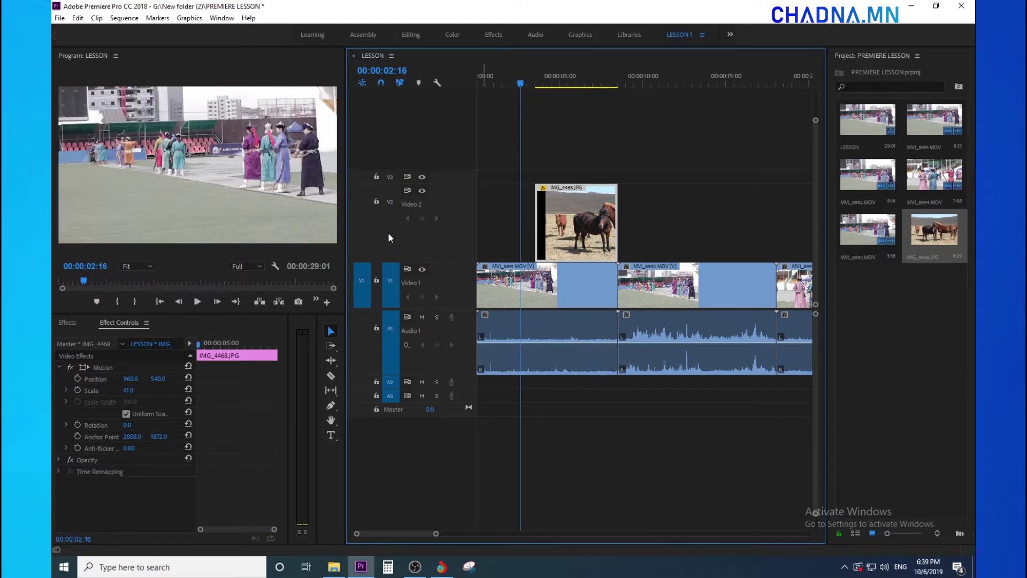
left_click_drag(521, 83, 538, 85)
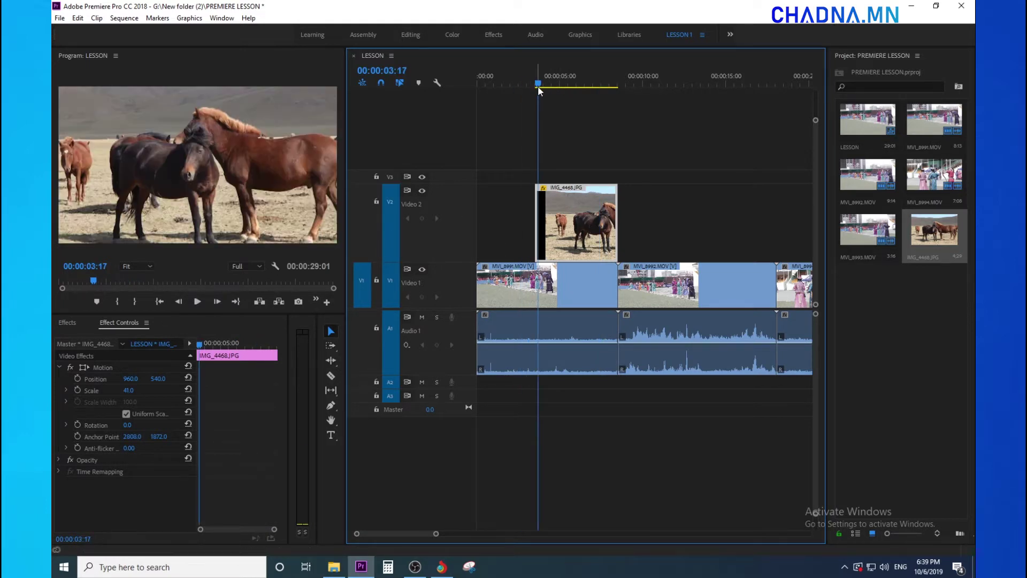
key("space")
left_click(515, 132)
key("minus")
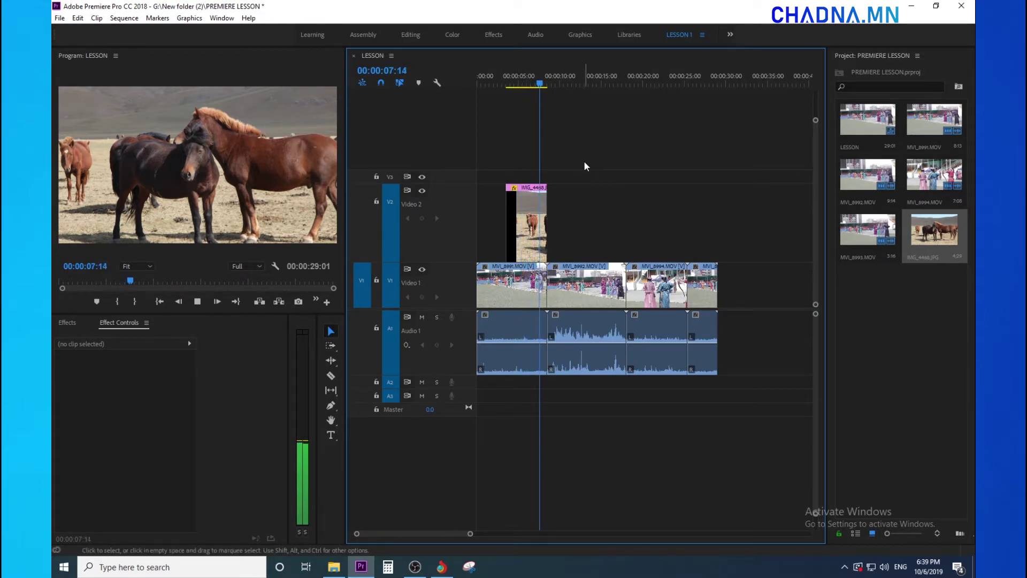
left_click(517, 350)
key("space")
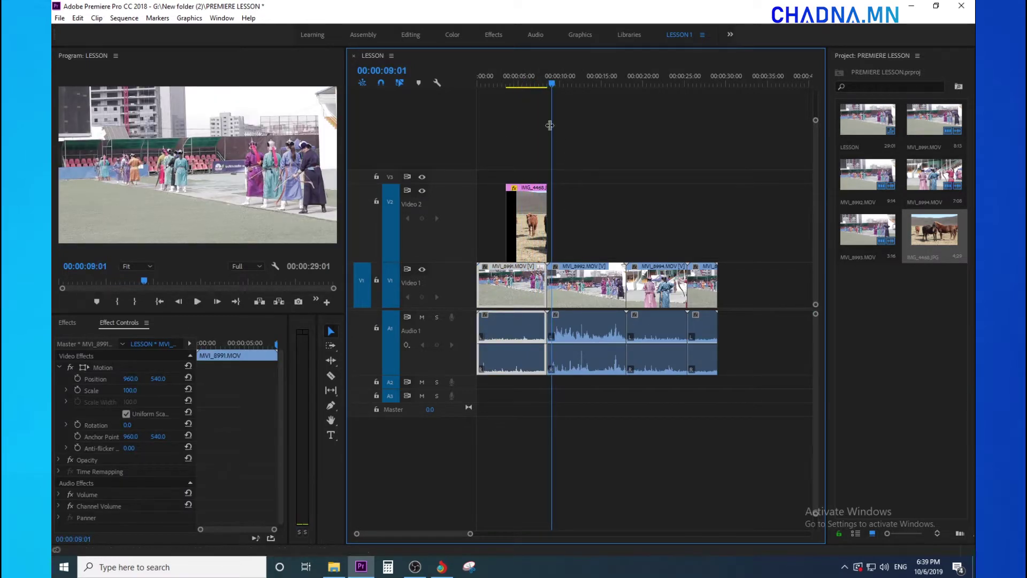
left_click(506, 86)
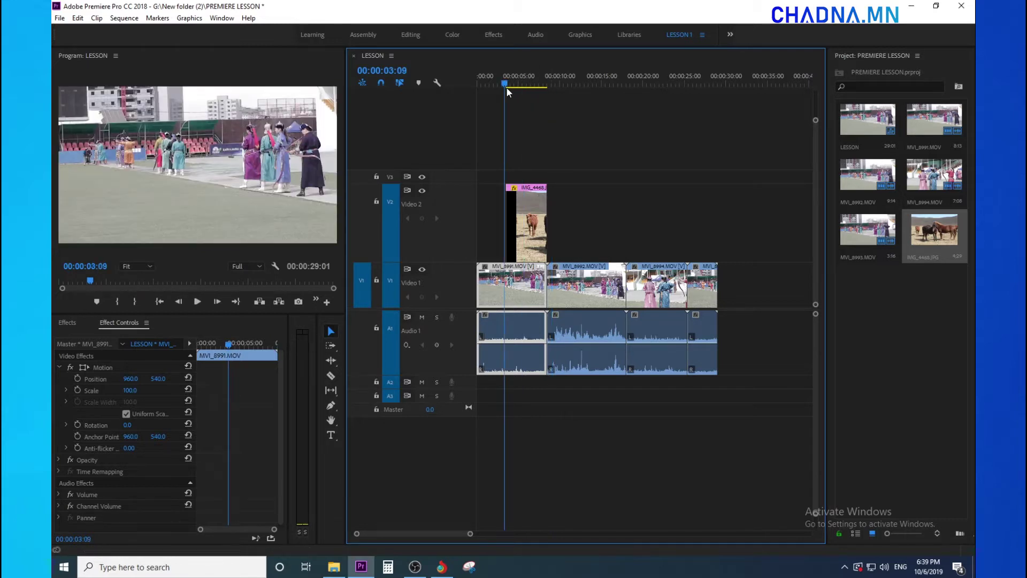
key("equal")
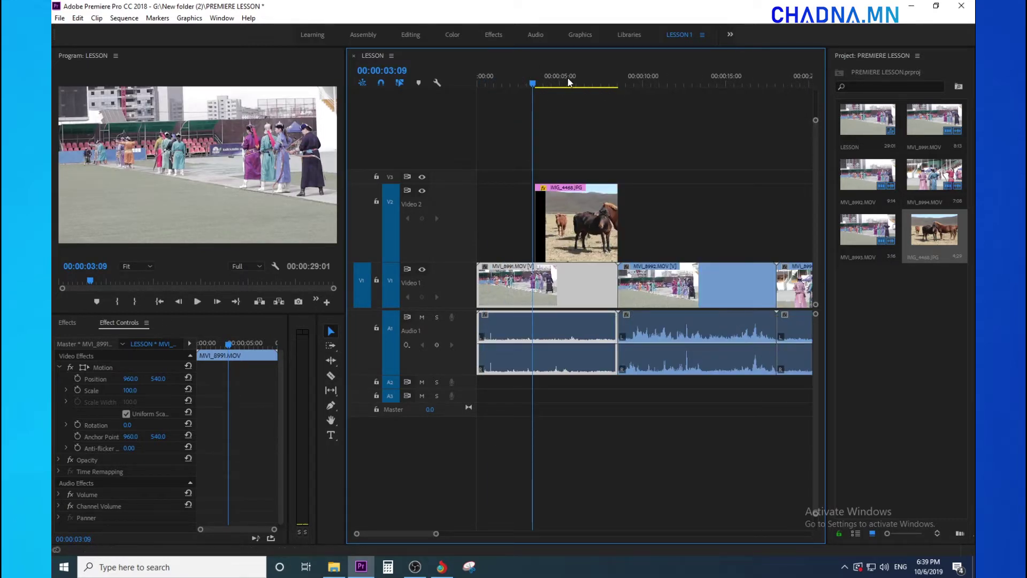
Examine LESSON at several timeline zoom levels, from its start to the end of the last clip at 00:00:28:17
key("Home")
key("minus")
key("minus")
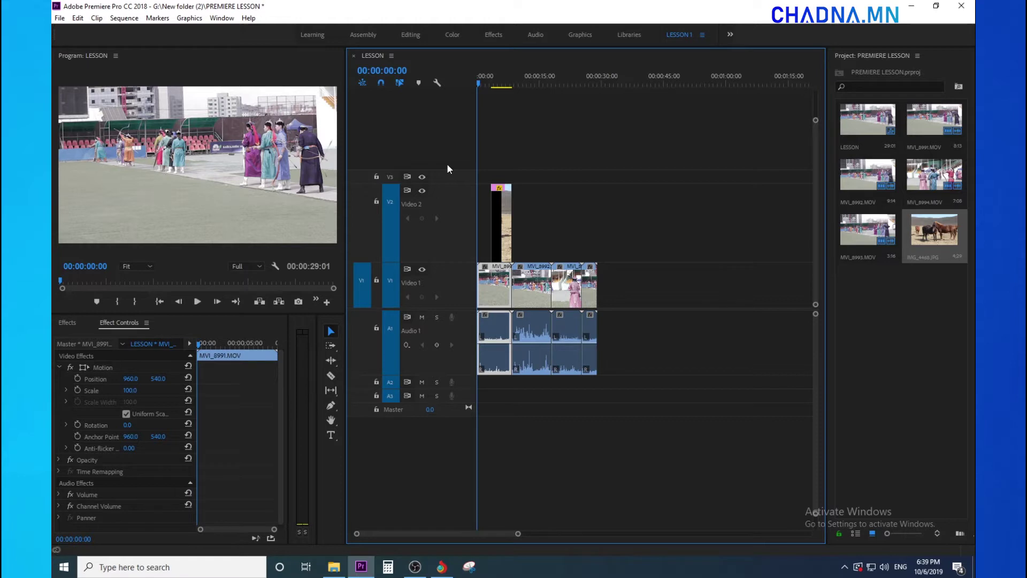
key("equal")
key("equal")
key("minus")
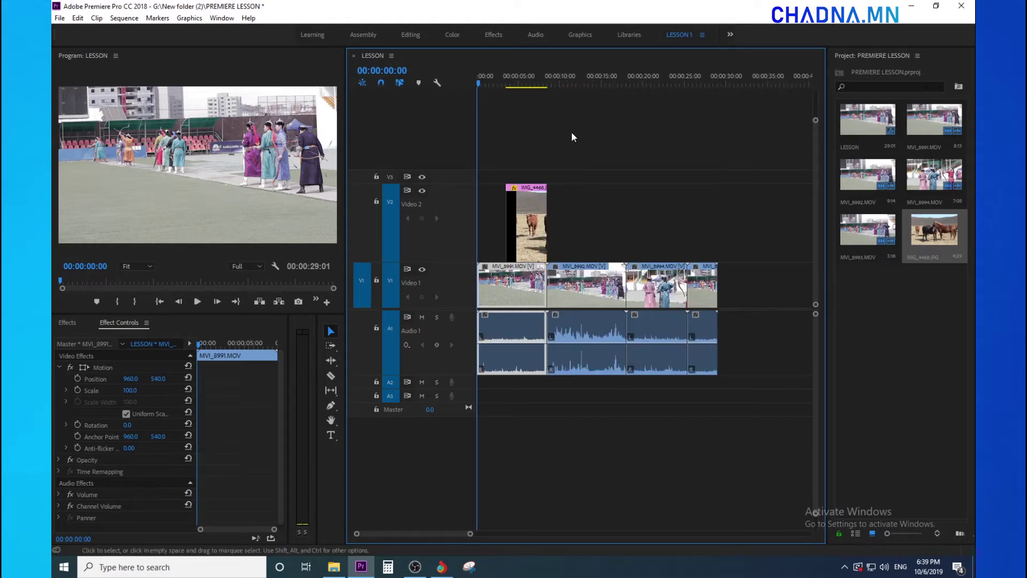
left_click_drag(721, 77, 579, 134)
key("minus")
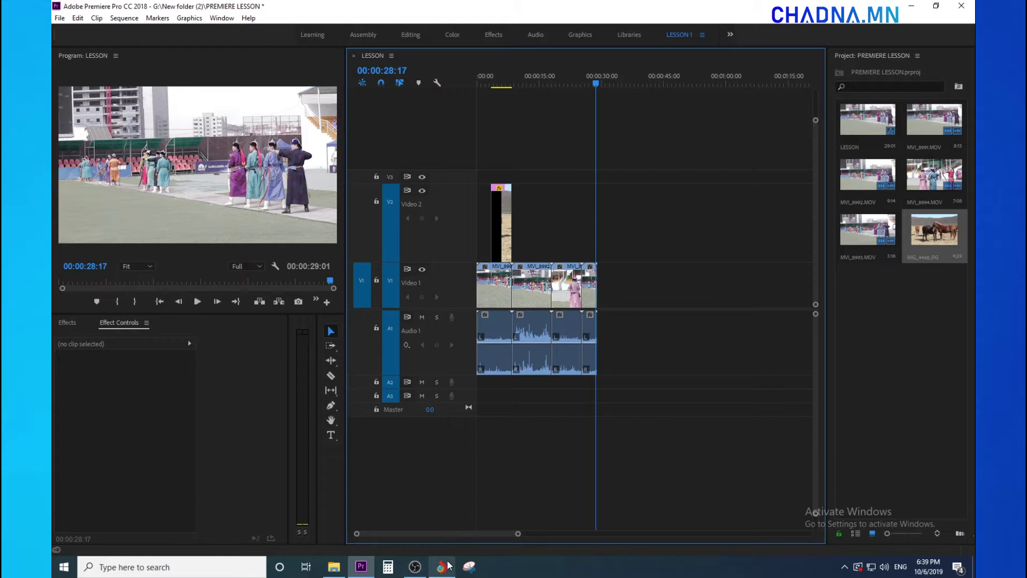
key("minus")
key("minus")
key("minus")
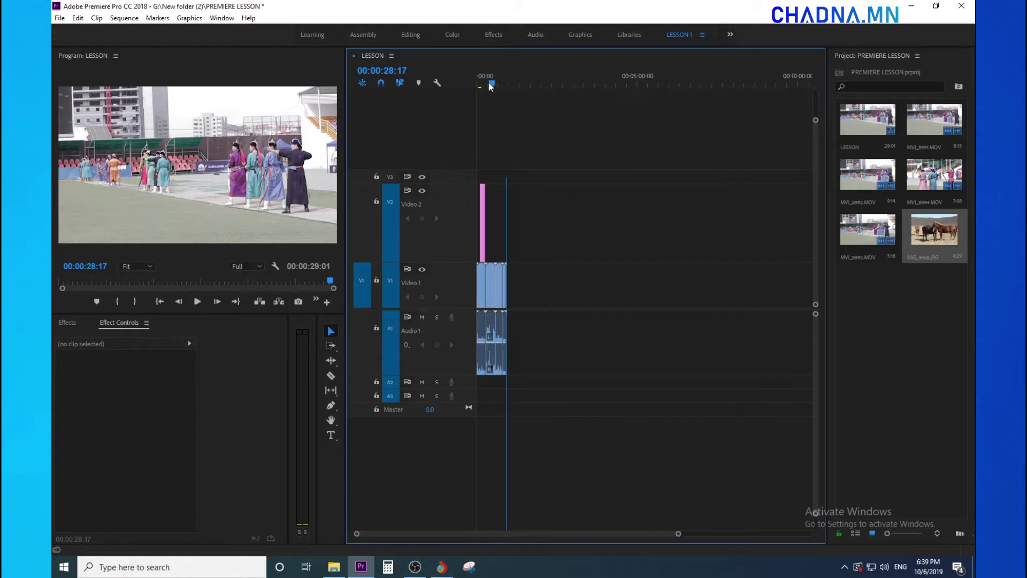
Return the playhead to the start of LESSON and play its opening up to 00:00:00:19
key("equal")
key("equal")
key("minus")
left_click_drag(583, 79, 468, 94)
key("equal")
key("equal")
key("minus")
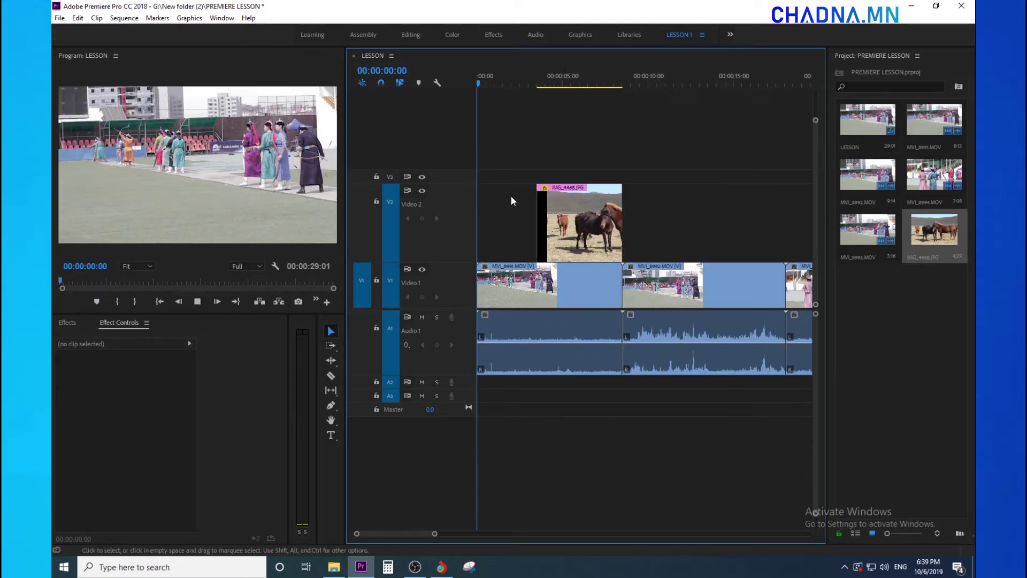
key("minus")
key("space")
key("space")
Collapse audio track A1, keep video track V1 enlarged, and set the playhead to 00:00:00:00
left_click_drag(448, 265, 448, 340)
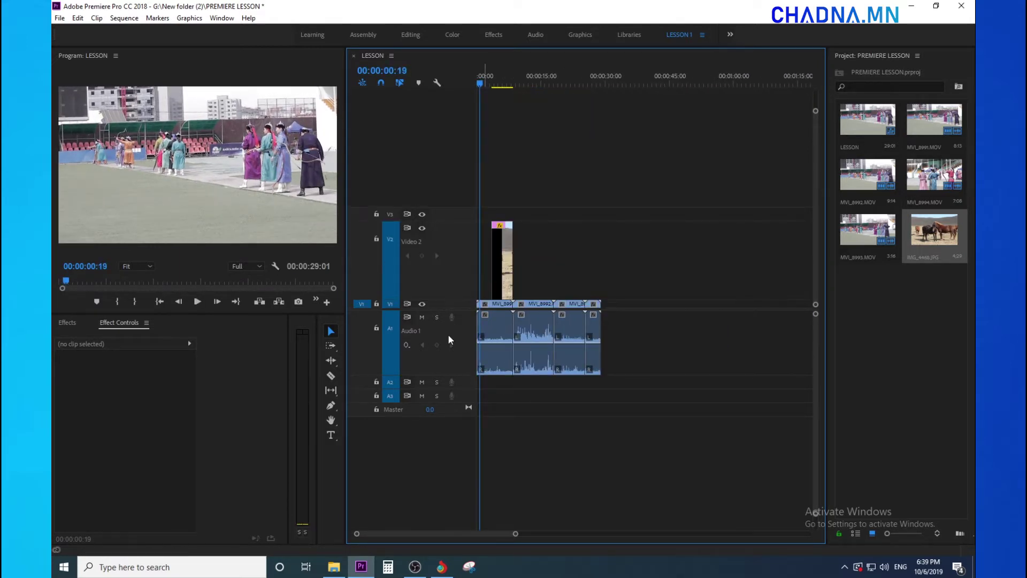
left_click_drag(448, 377, 467, 234)
key("equal")
key("equal")
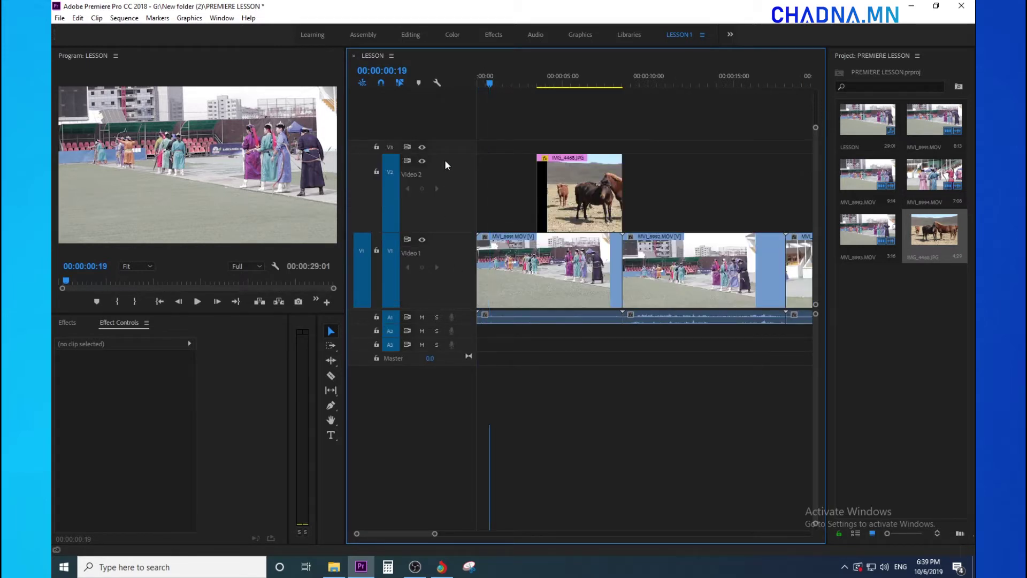
left_click(450, 73)
type("0")
key("Return")
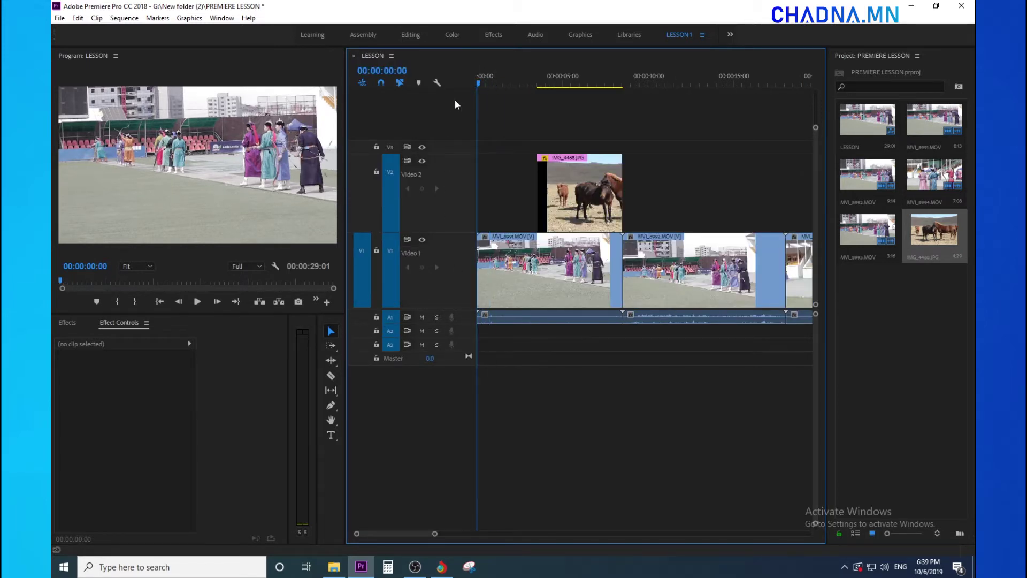
Enlarge A1 to show its waveforms, and collapse both V1 and A1 to minimum height
key("equal")
left_click_drag(453, 324, 454, 398)
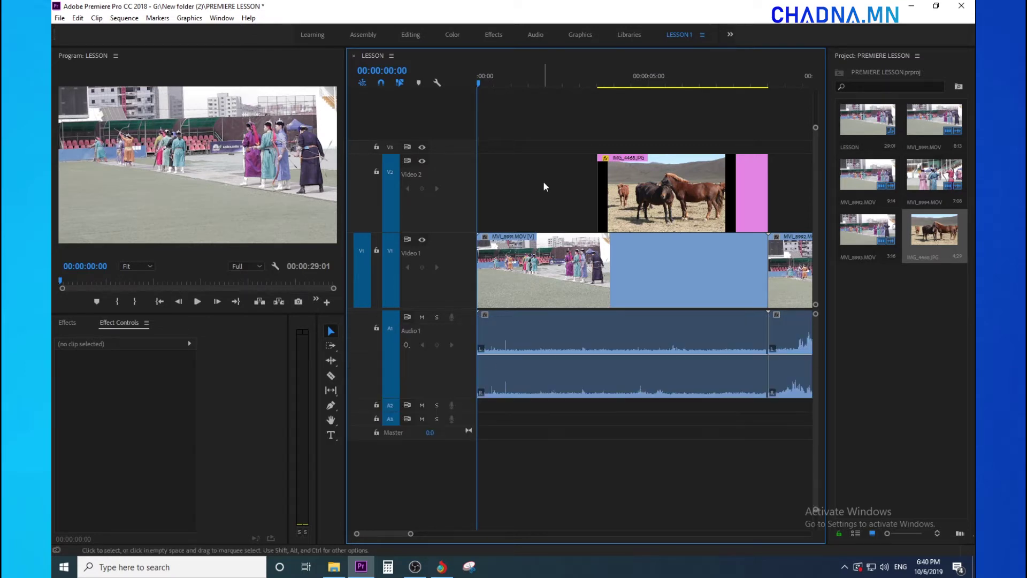
left_click(543, 181)
key("minus")
left_click_drag(442, 236, 455, 346)
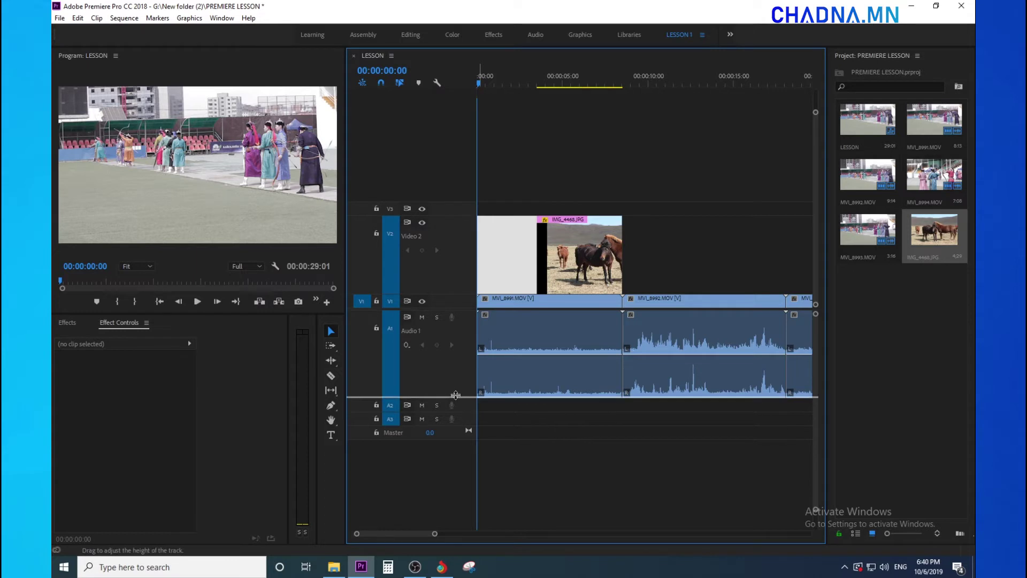
left_click_drag(455, 399, 455, 320)
Play and scrub LESSON through IMG_4468.JPG to 00:00:11:11, examining the clips at several timeline zoom levels
key("space")
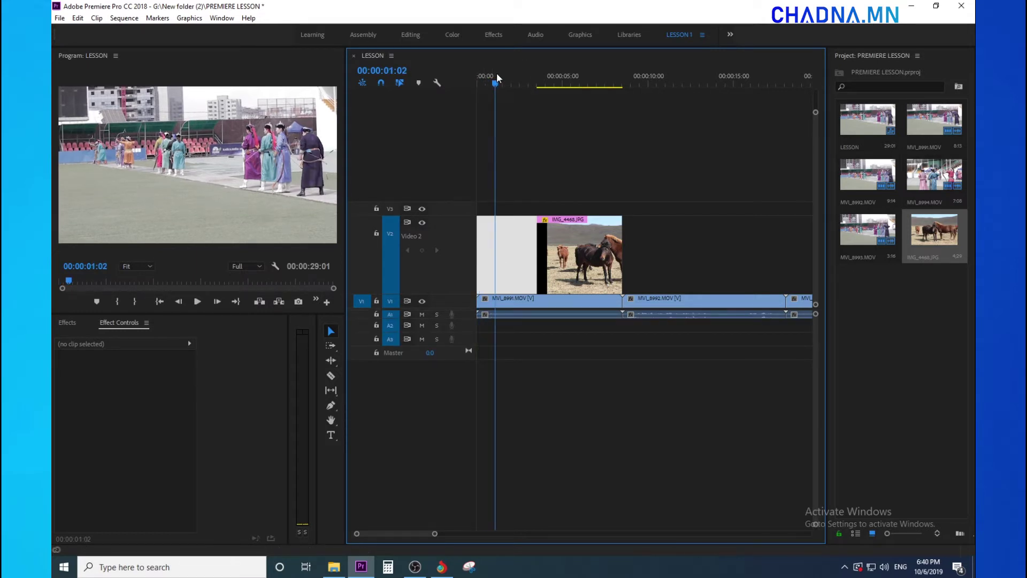
left_click(578, 80)
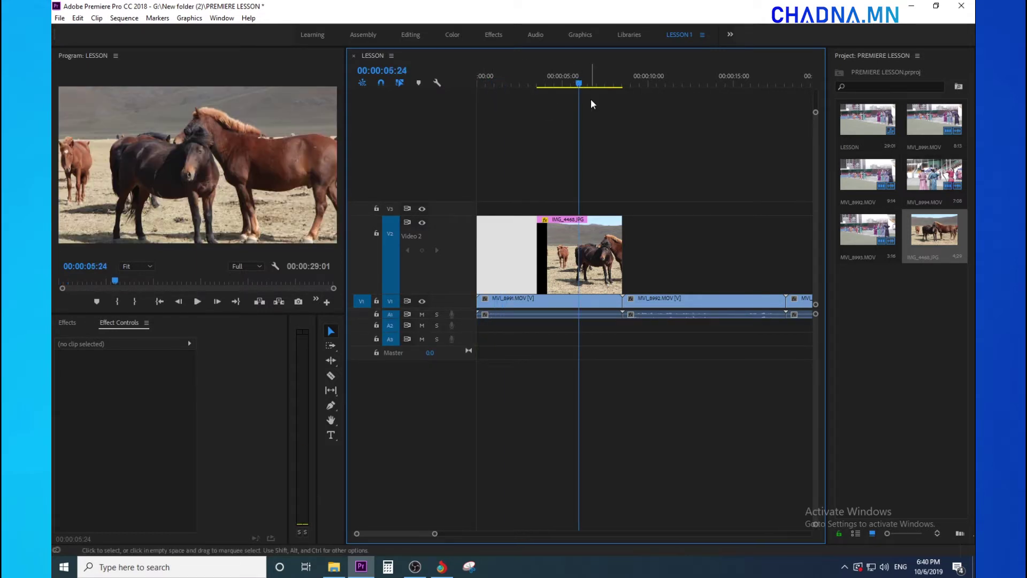
key("minus")
left_click_drag(557, 79, 576, 106)
key("equal")
key("minus")
key("minus")
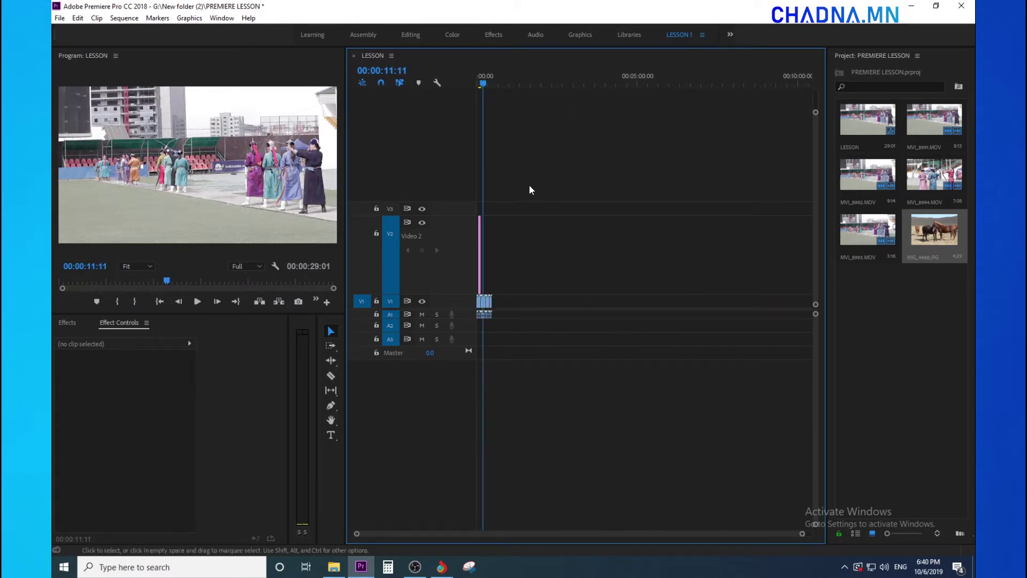
key("equal")
key("equal")
key("equal")
key("equal")
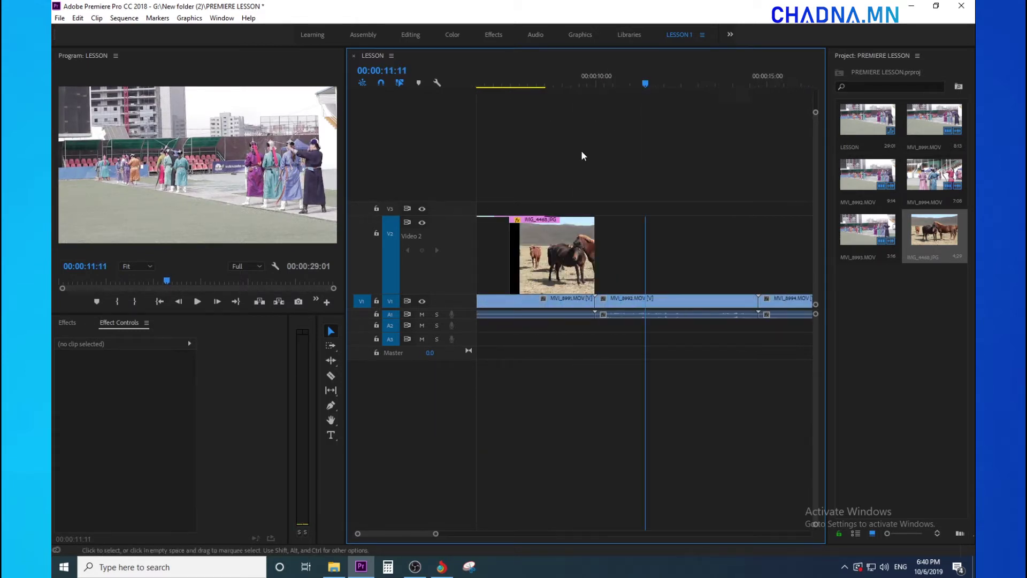
key("minus")
left_click_drag(530, 136, 621, 133)
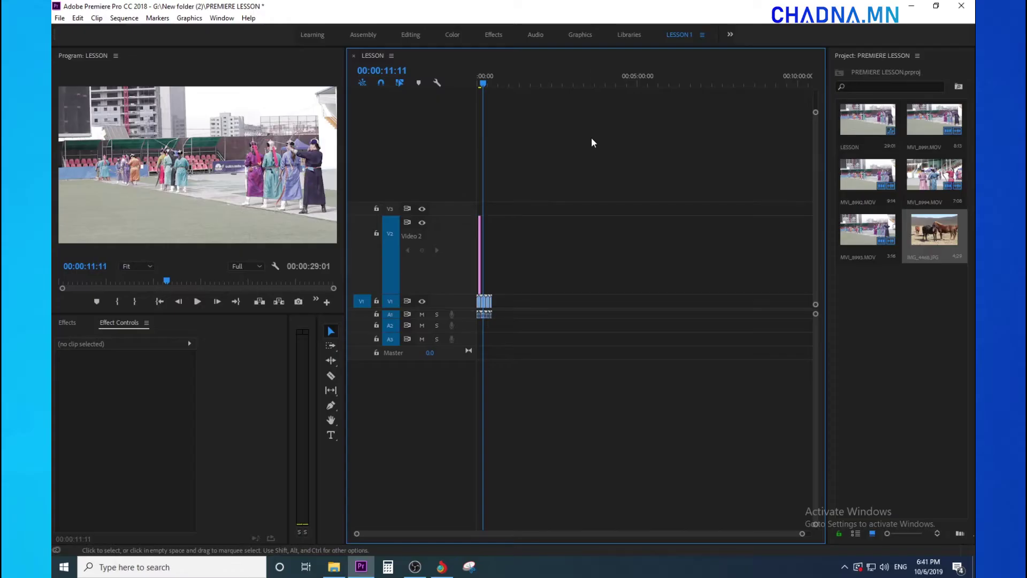
Expand audio track A1 to show its waveforms, with the whole sequence compressed near the start of the timeline
key("=")
key("=")
key("=")
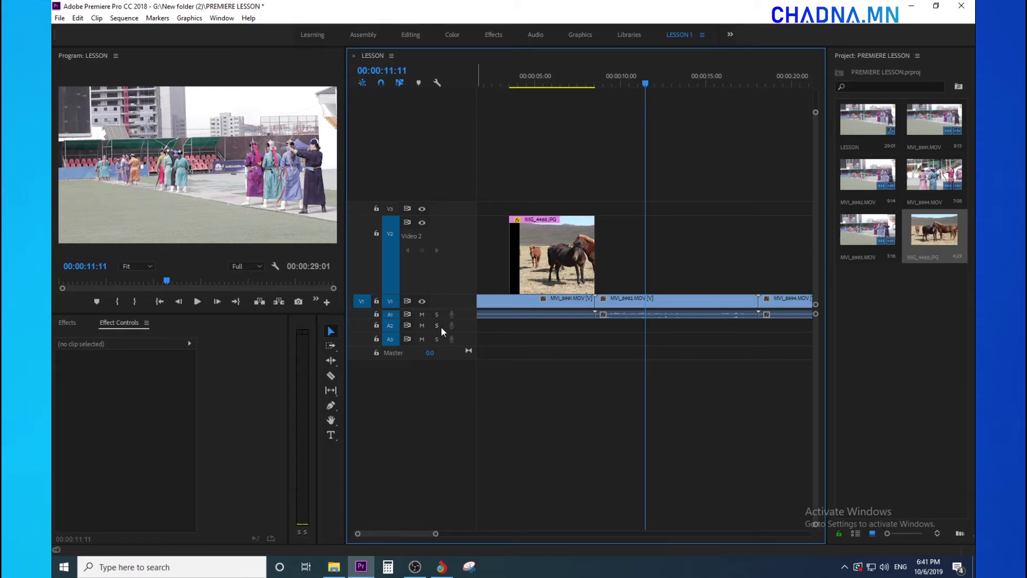
double_click(447, 317)
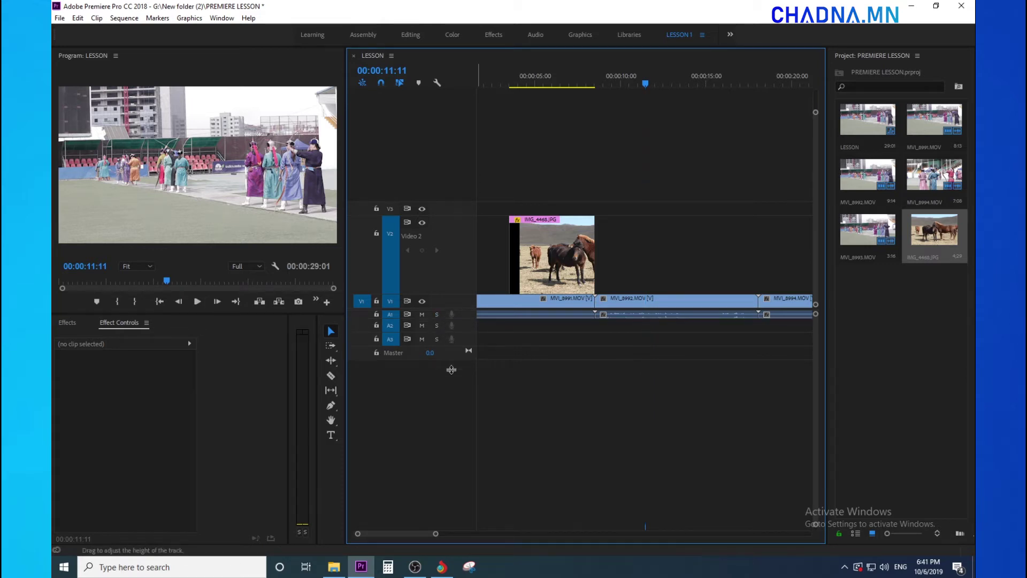
key("minus")
key("minus")
key("minus")
key("minus")
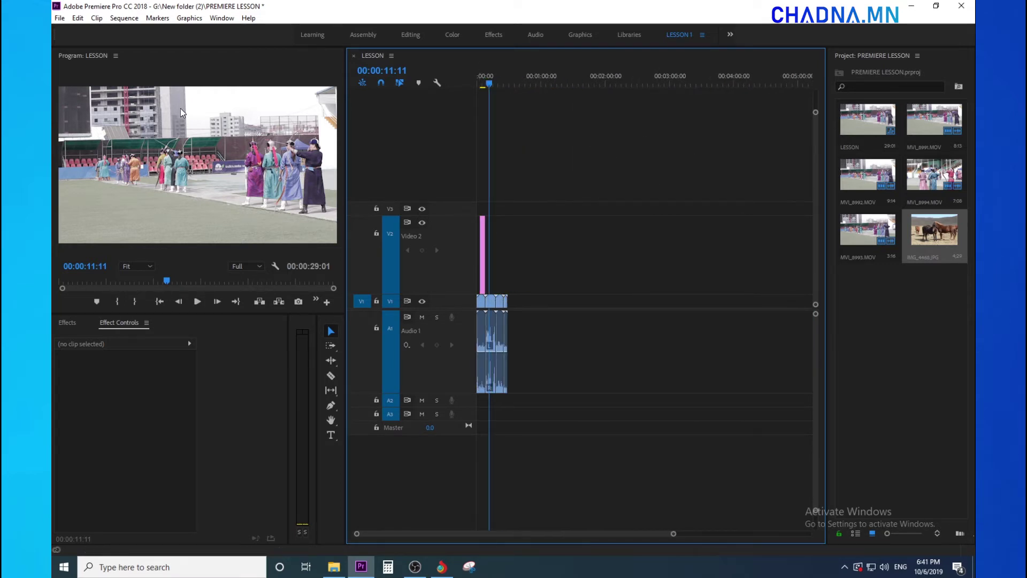
left_click(59, 17)
left_click(59, 18)
left_click(221, 17)
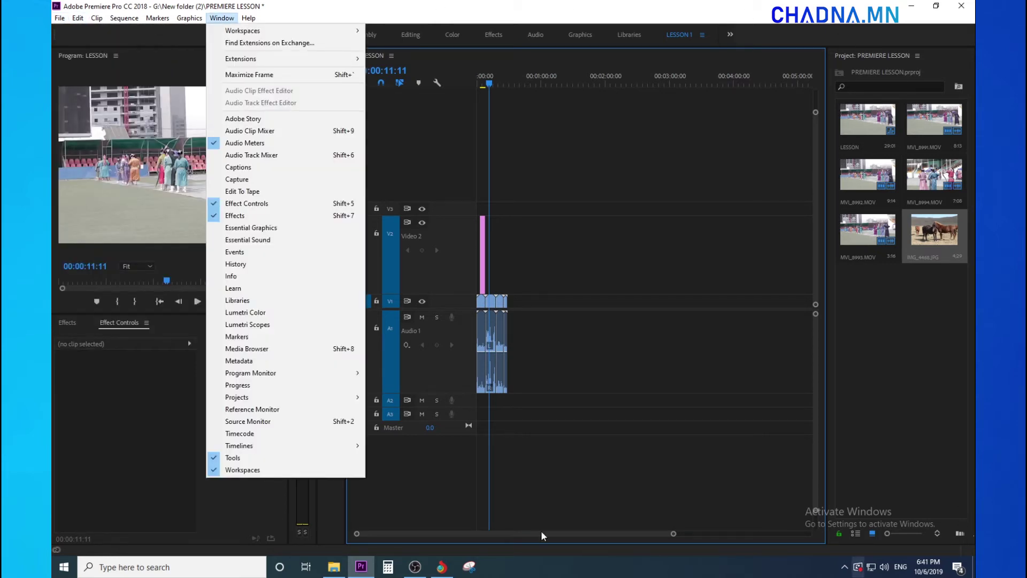
left_click(598, 213)
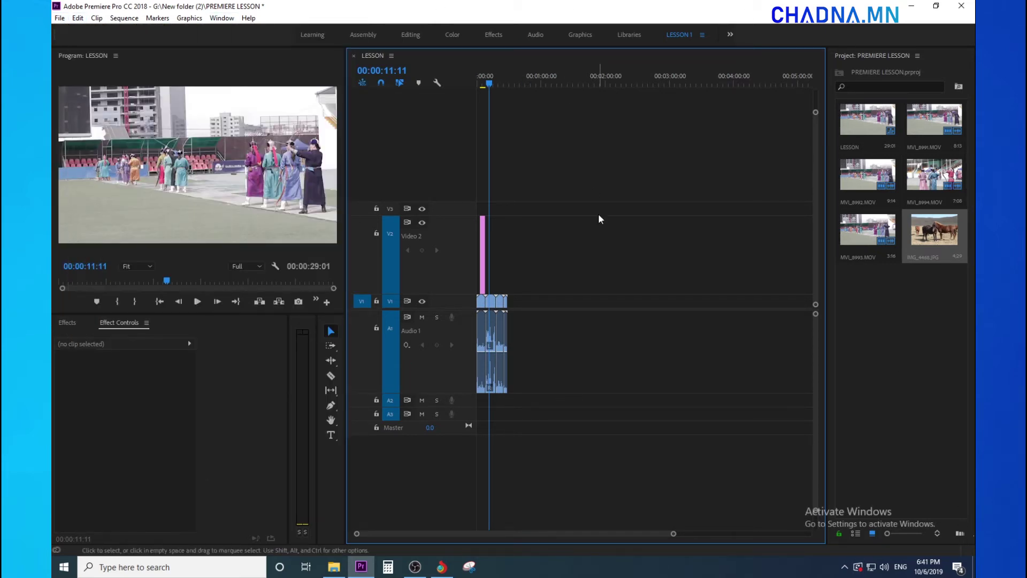
left_click(916, 362)
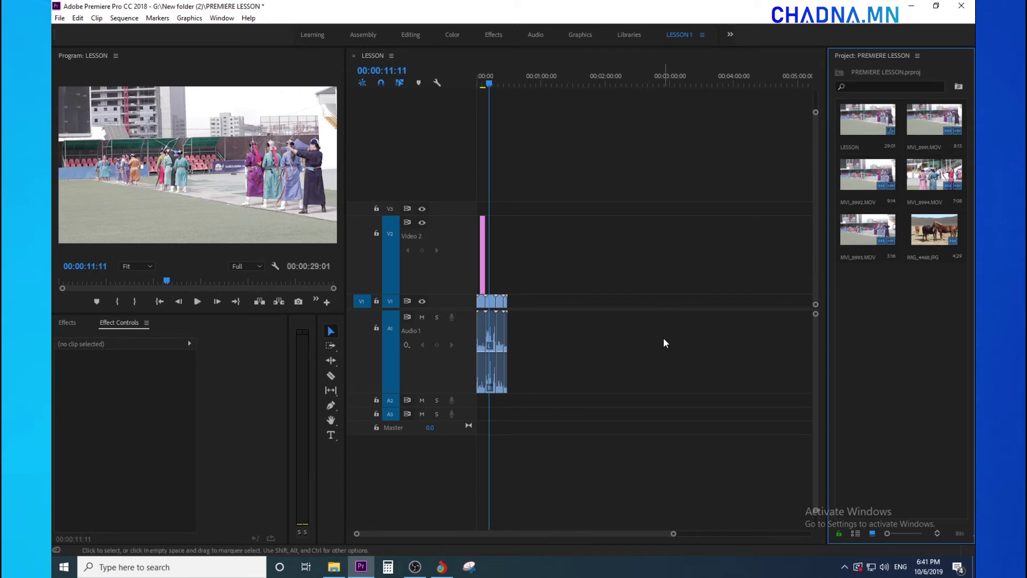
double_click(897, 346)
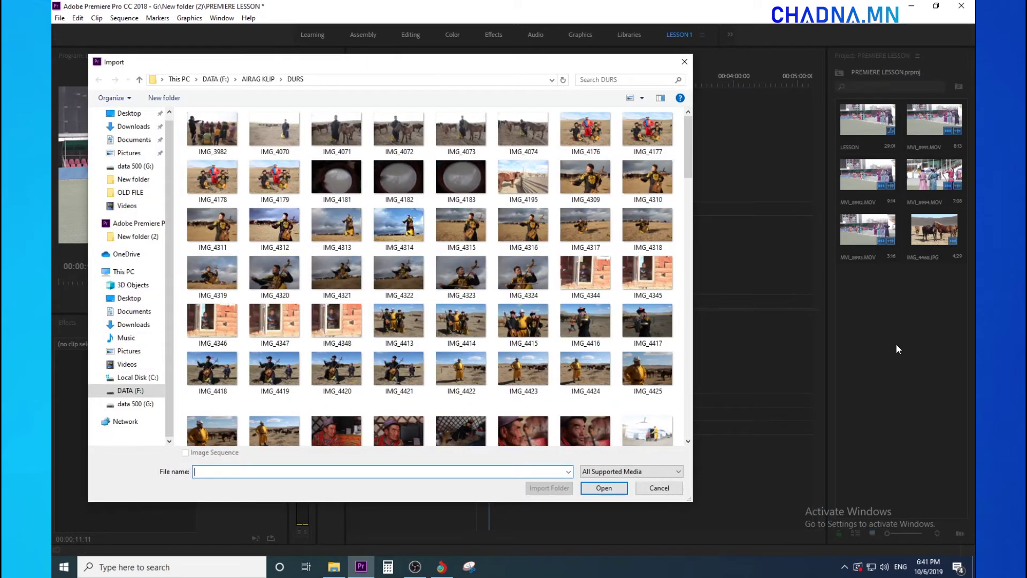
left_click(685, 61)
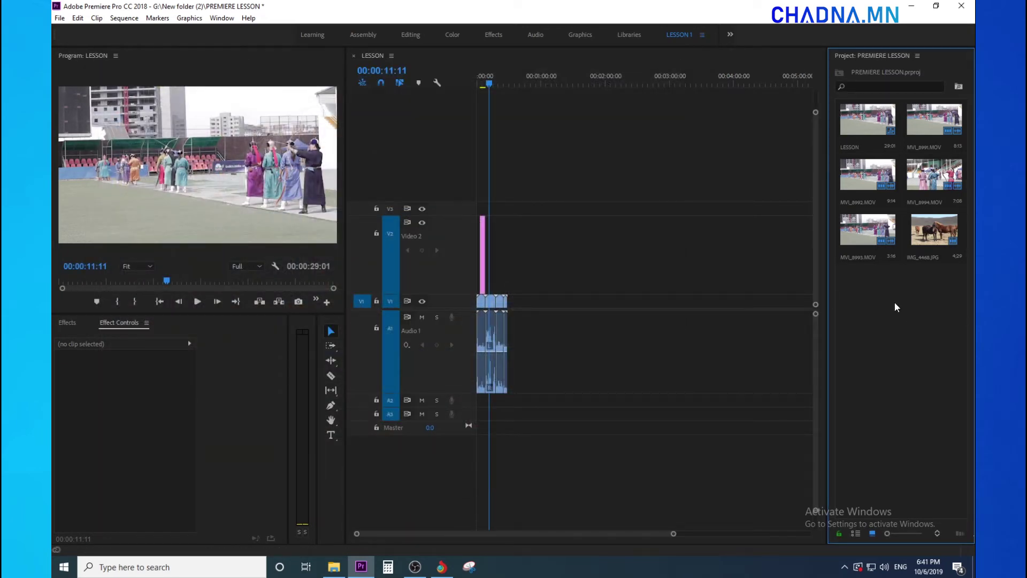
Import the audio file "airagnii duu mass okok 0101" from the AIRAG KLIP\NEED folder on drive F into the project
double_click(890, 332)
left_click(316, 161)
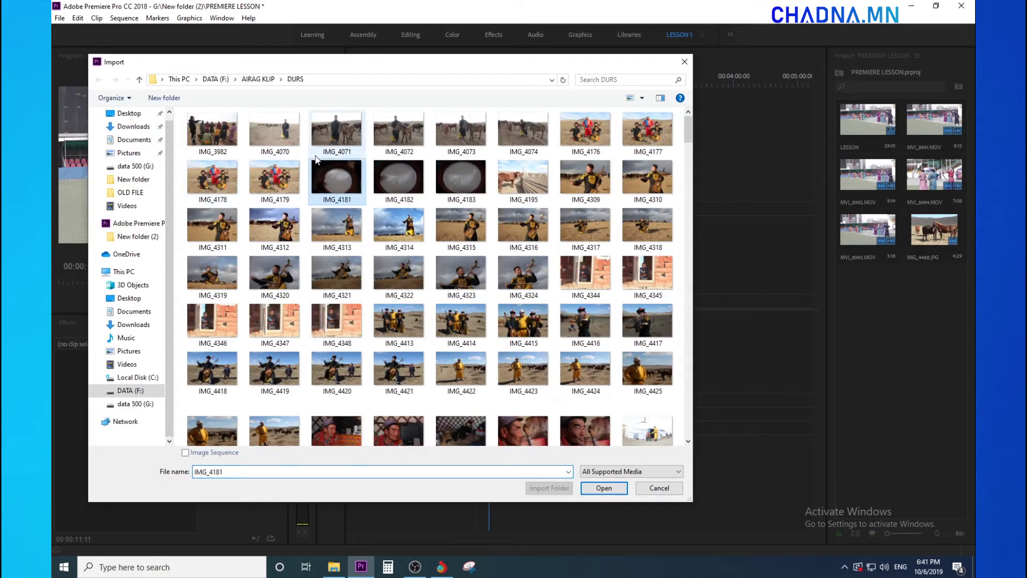
scroll(384, 170, "down", 5)
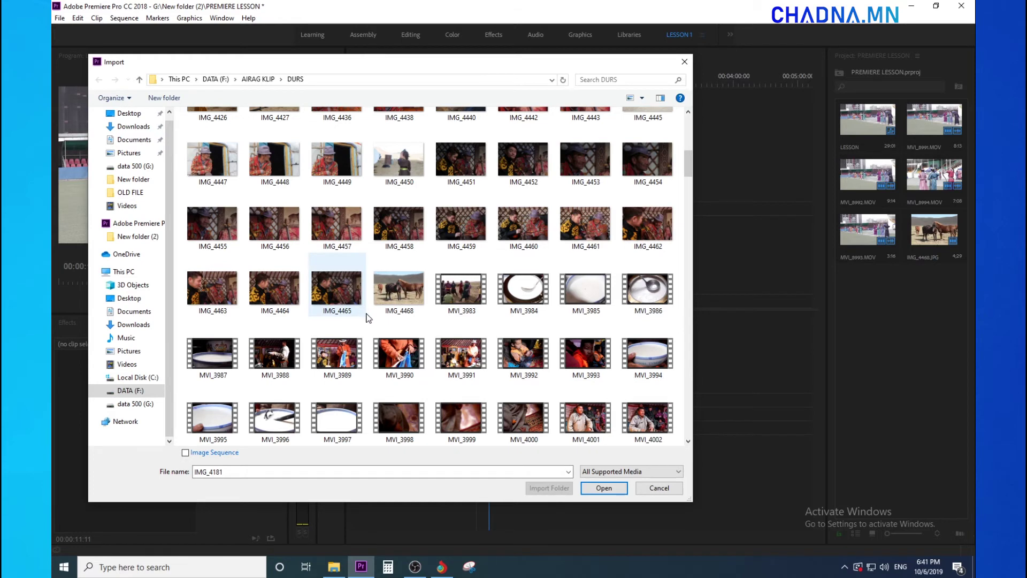
left_click(132, 272)
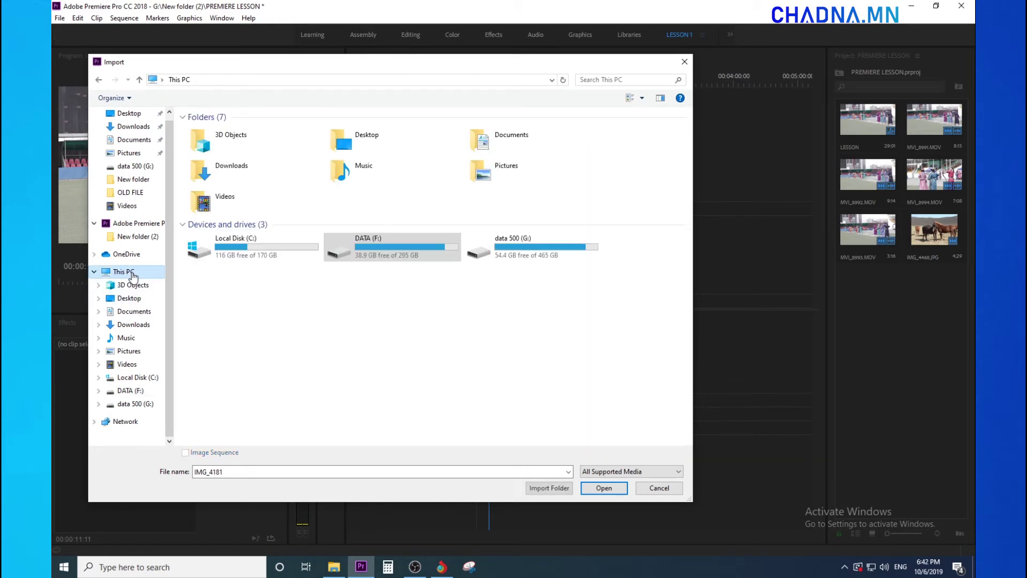
double_click(410, 256)
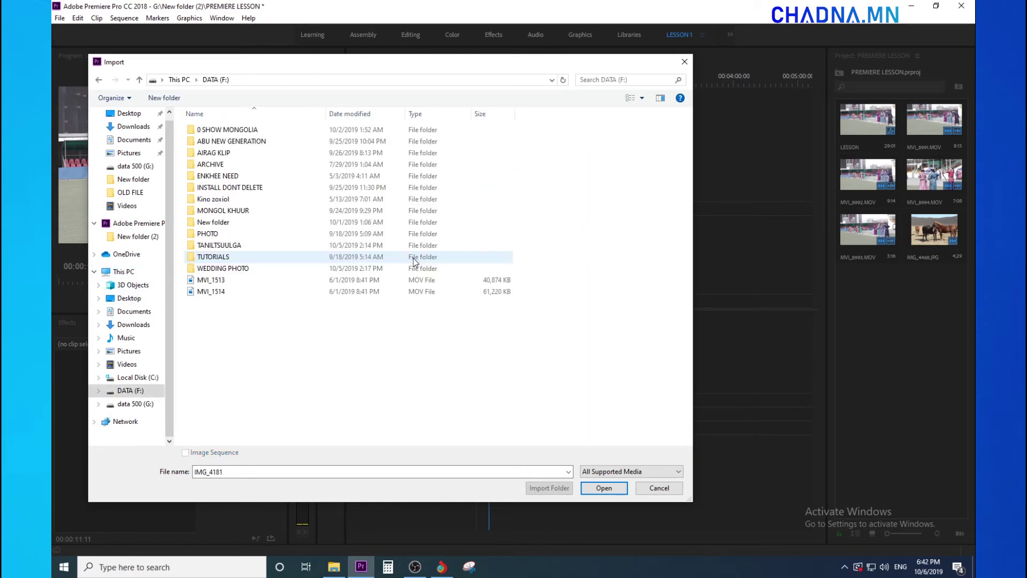
double_click(222, 152)
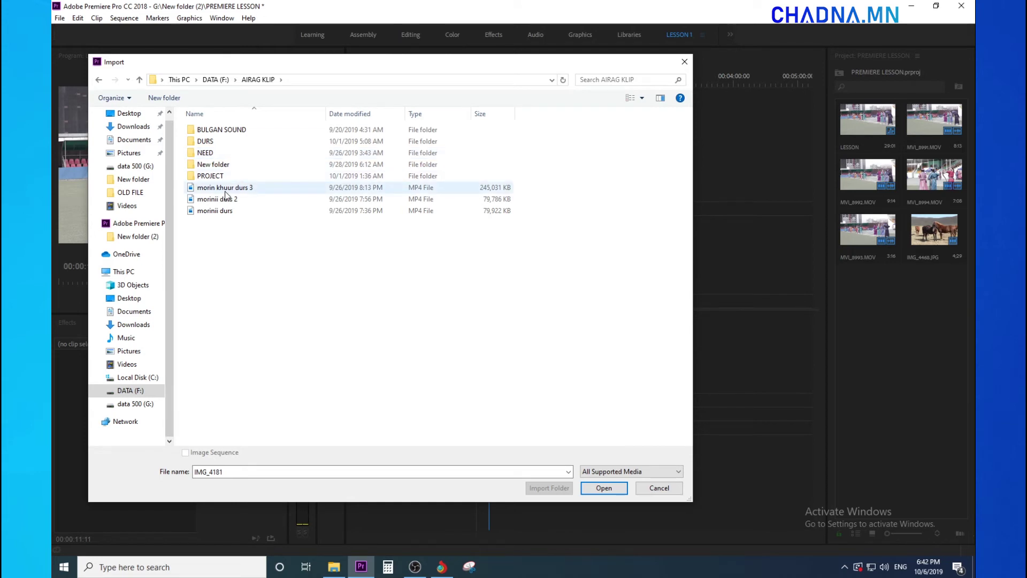
double_click(220, 154)
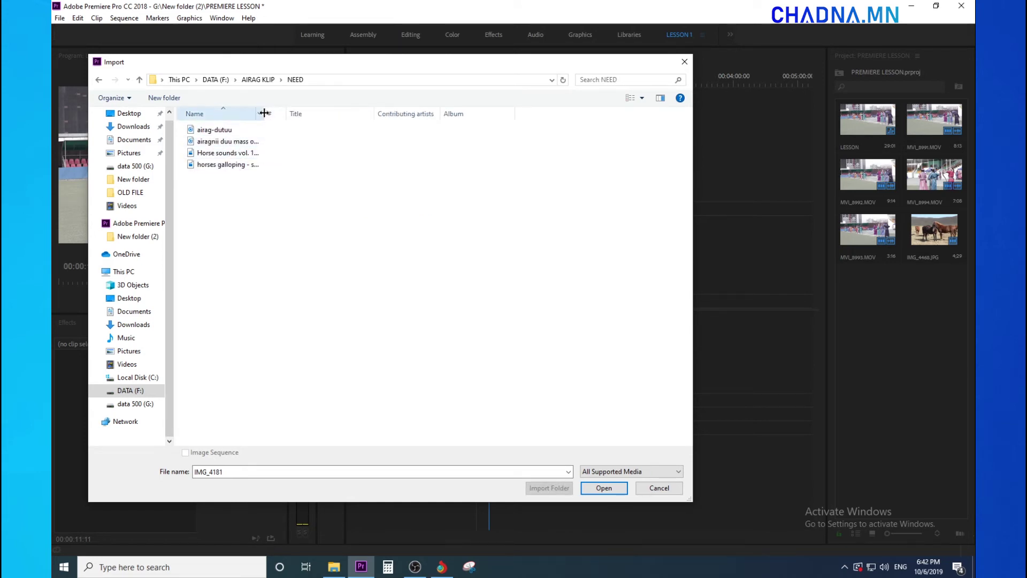
left_click_drag(264, 113, 382, 106)
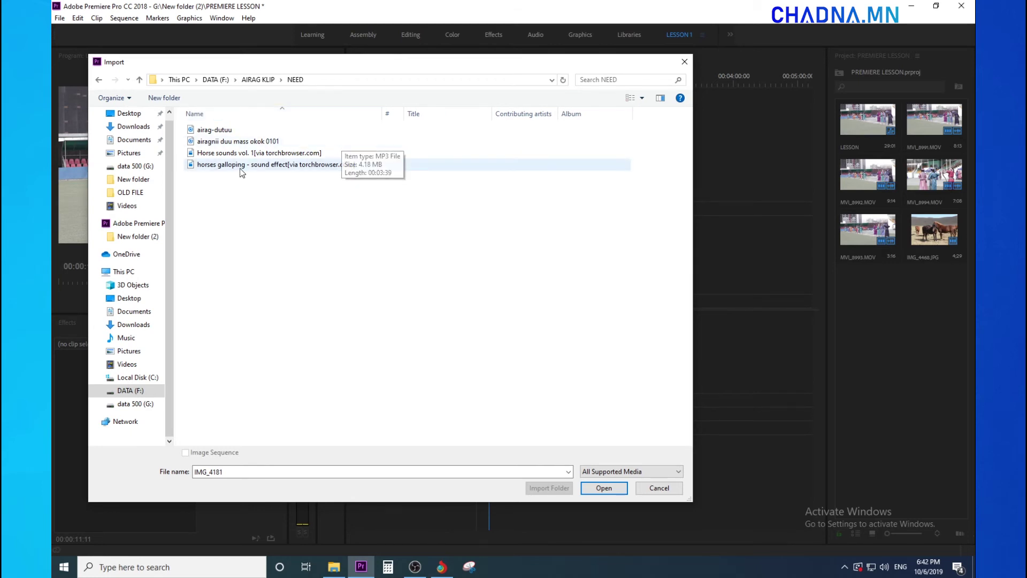
left_click(265, 145)
left_click(603, 489)
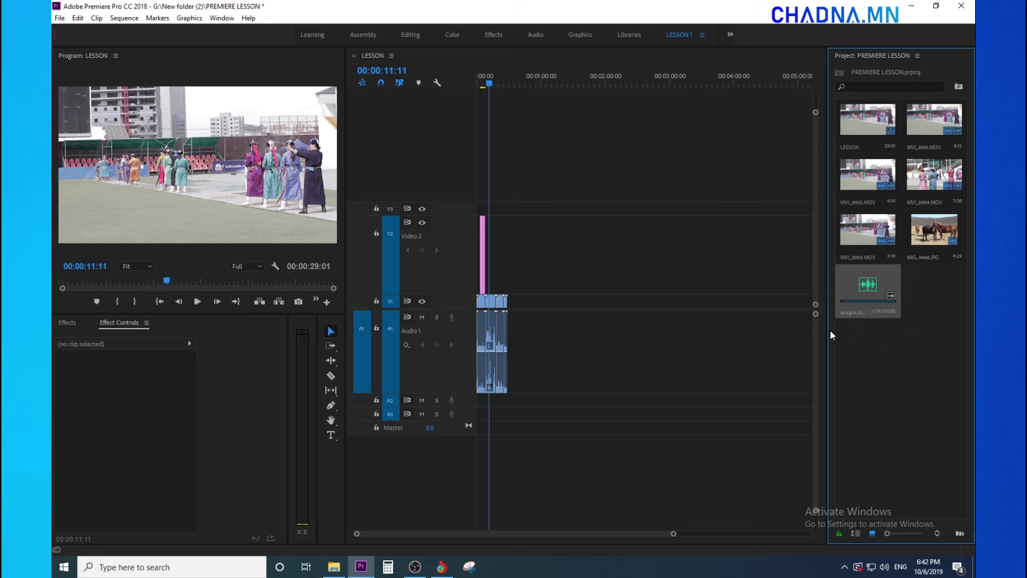
Place the imported song on track A1 after a gap beyond the video clips, and move the playhead to 00:00:44:05
left_click_drag(876, 283, 530, 327)
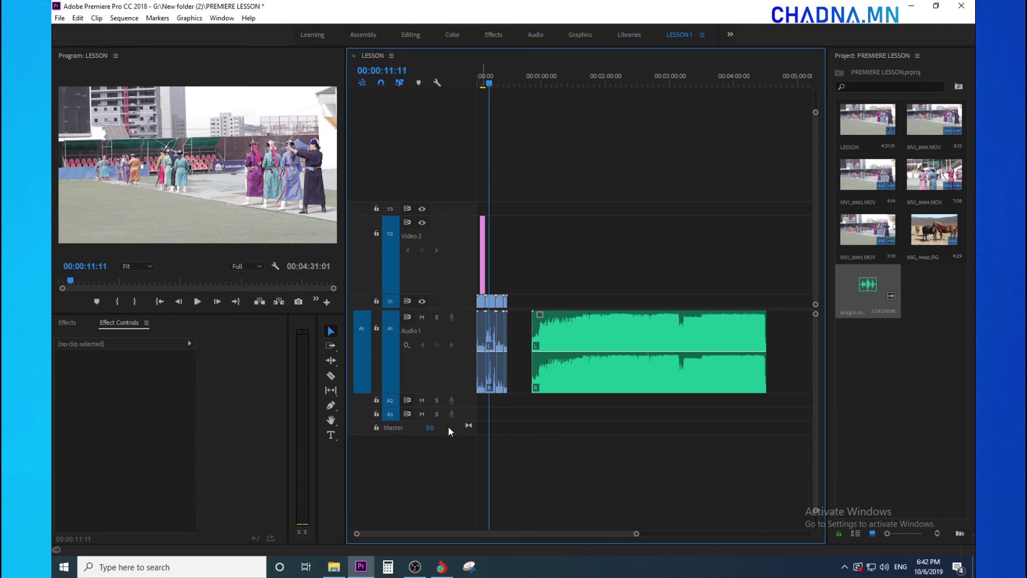
left_click(544, 75)
left_click_drag(547, 75, 525, 84)
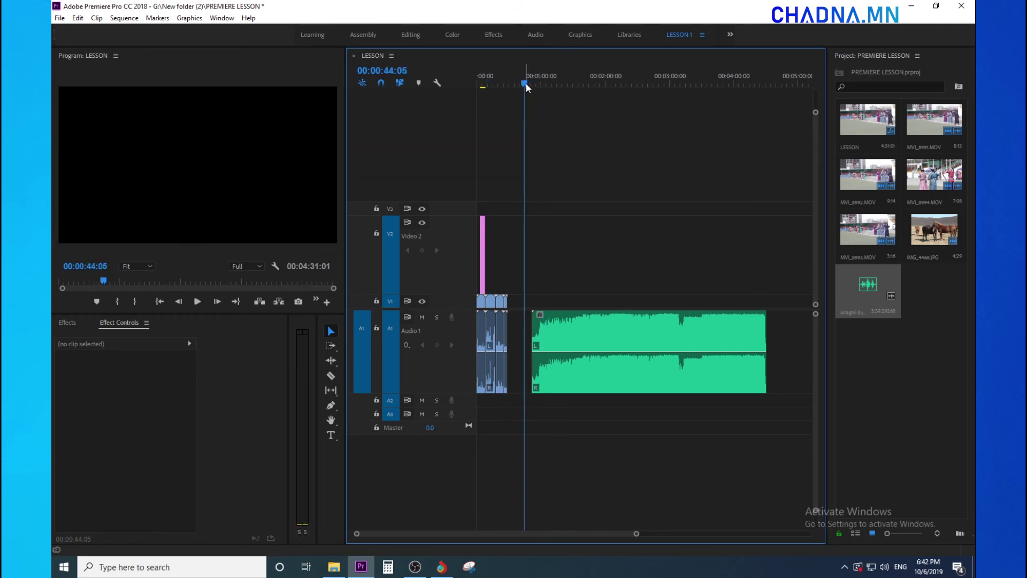